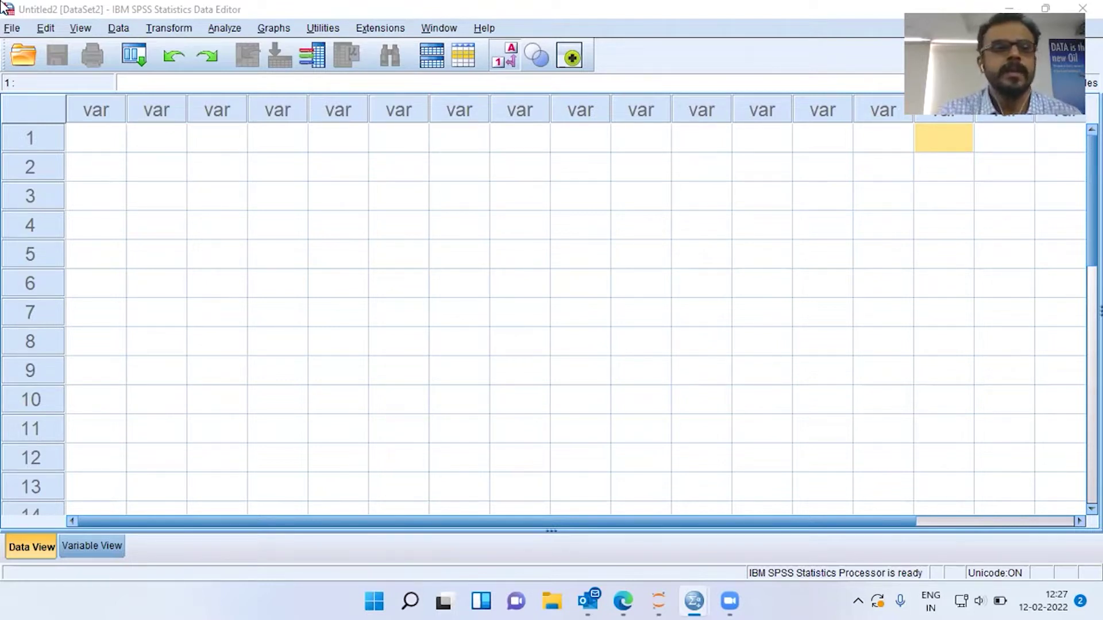
Step: Open the sample data file Employee data.sav and widen the gender column enough to read its values
left_click(12, 29)
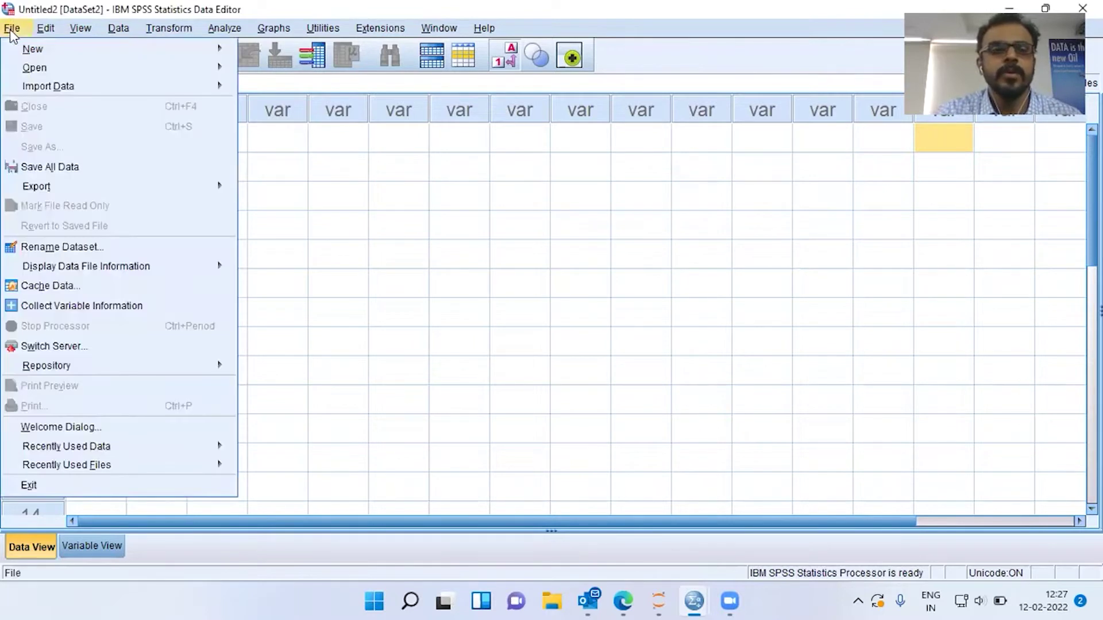
mouse_move(24, 75)
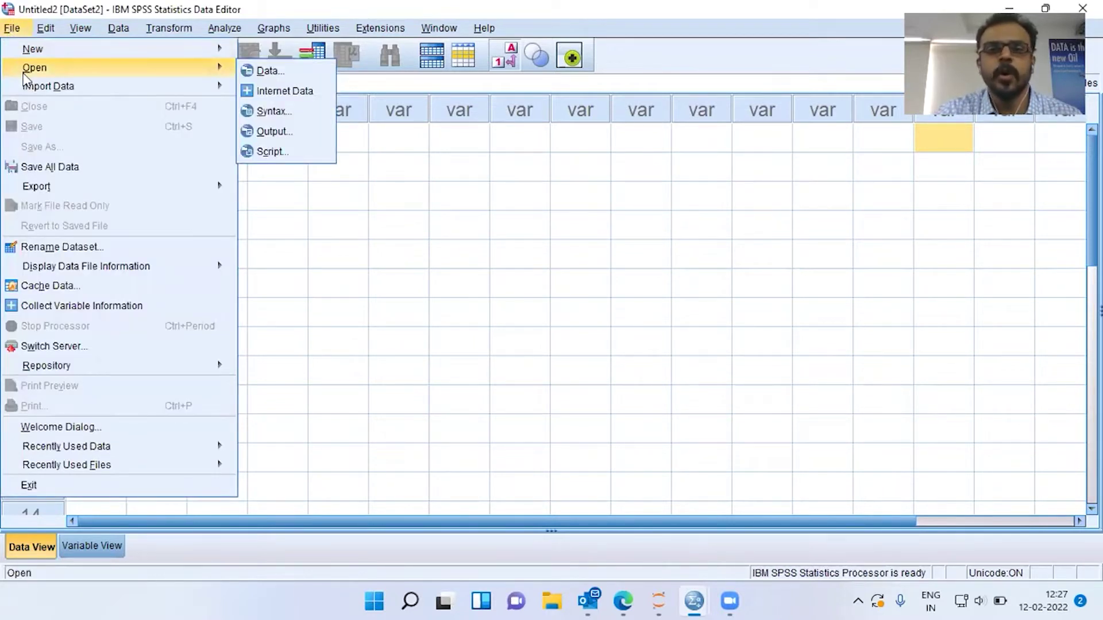
left_click(291, 74)
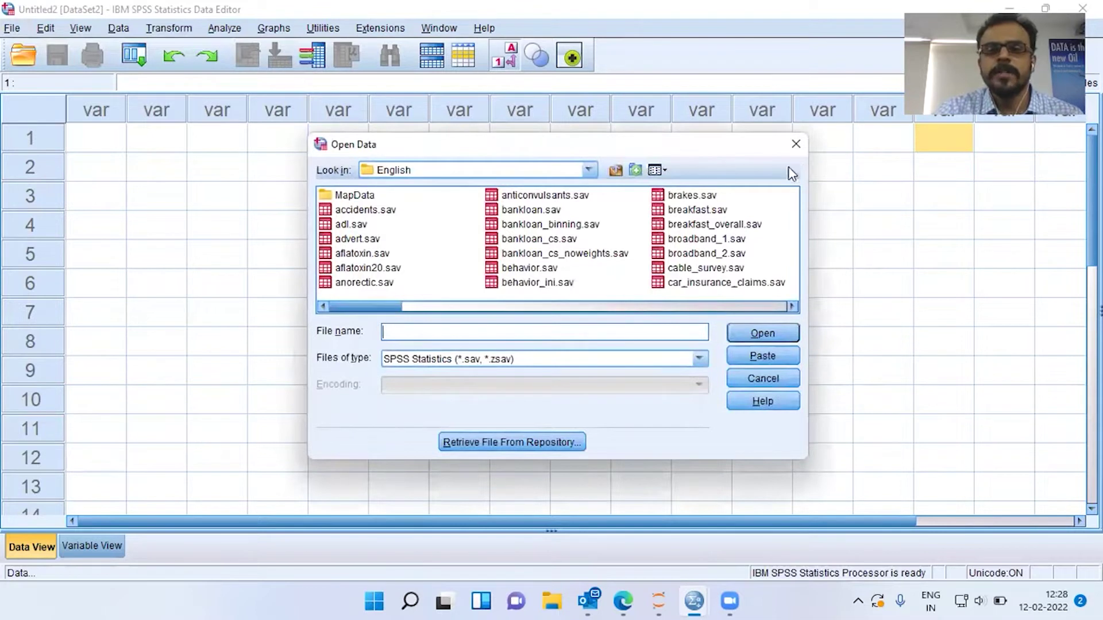
left_click(505, 226)
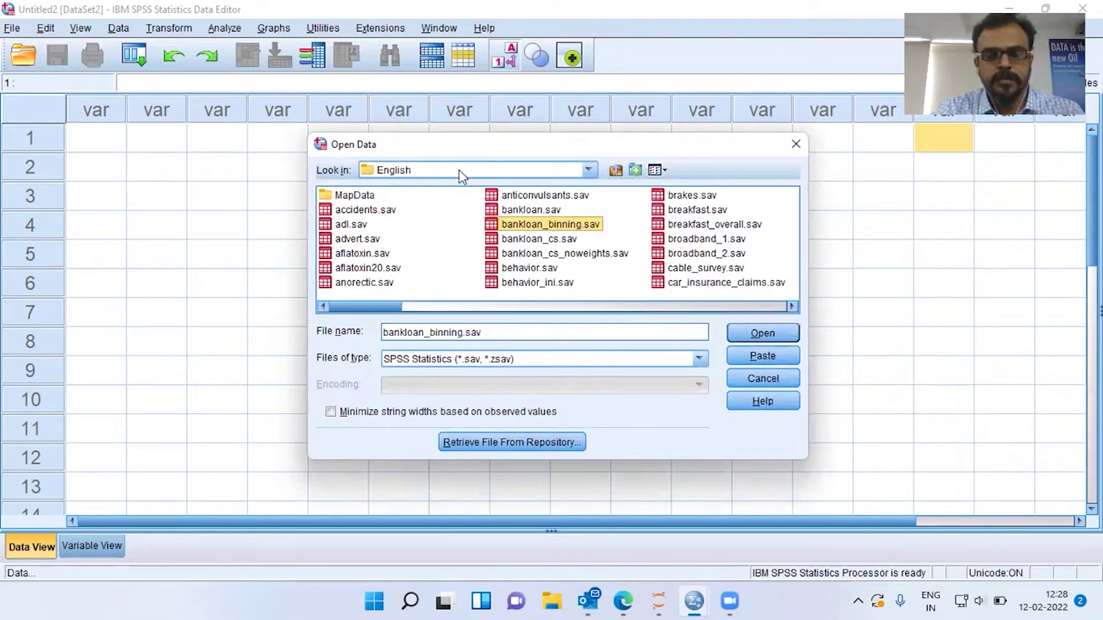
key("e")
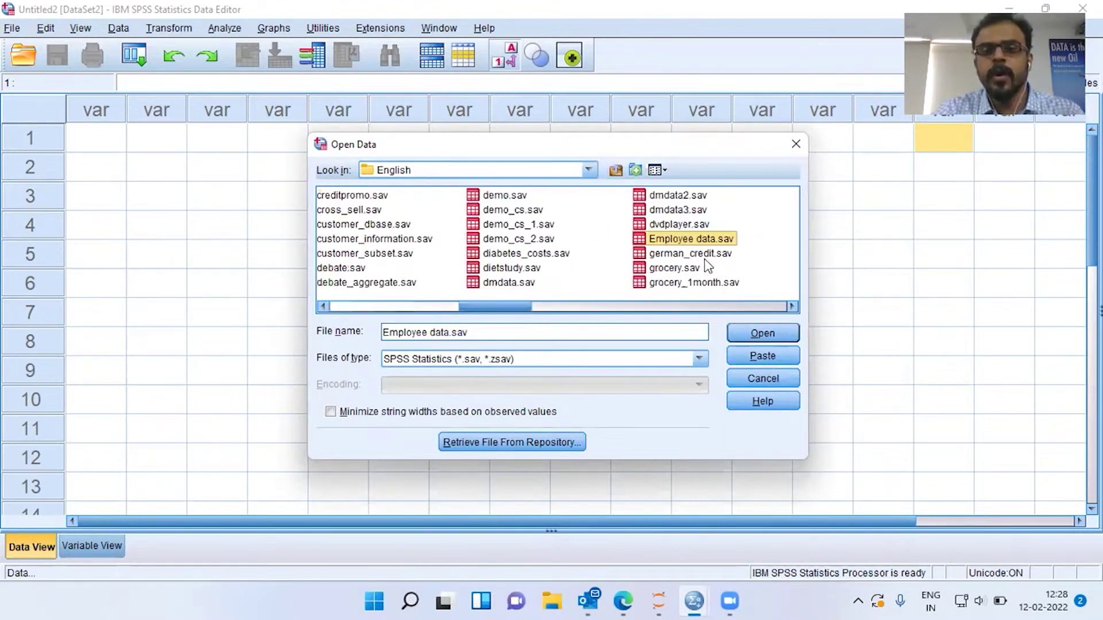
left_click(763, 333)
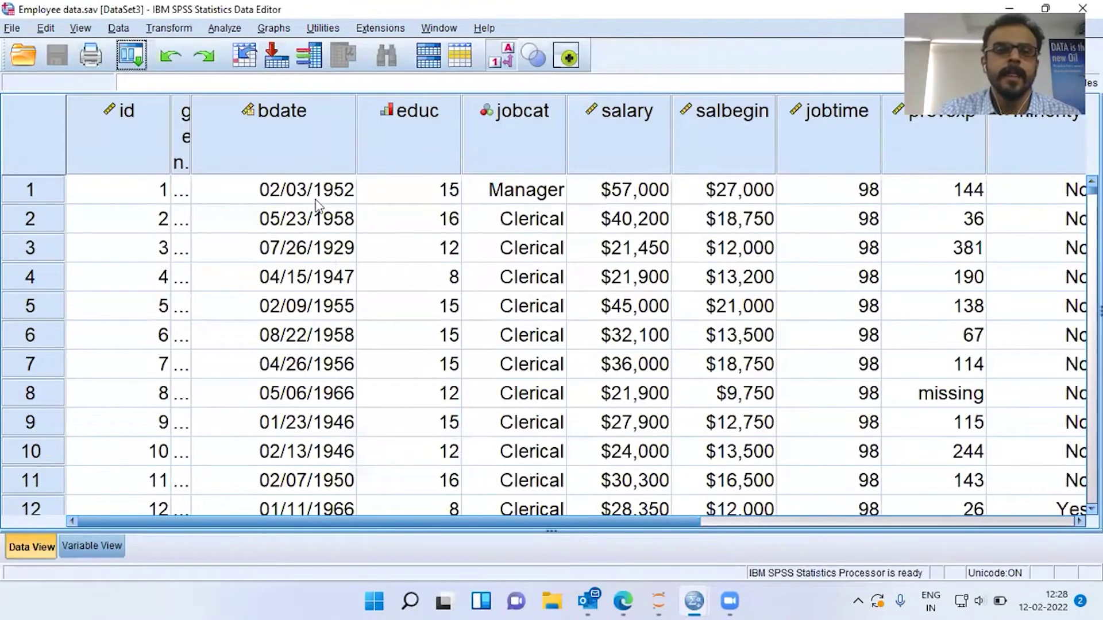
left_click_drag(170, 145, 203, 143)
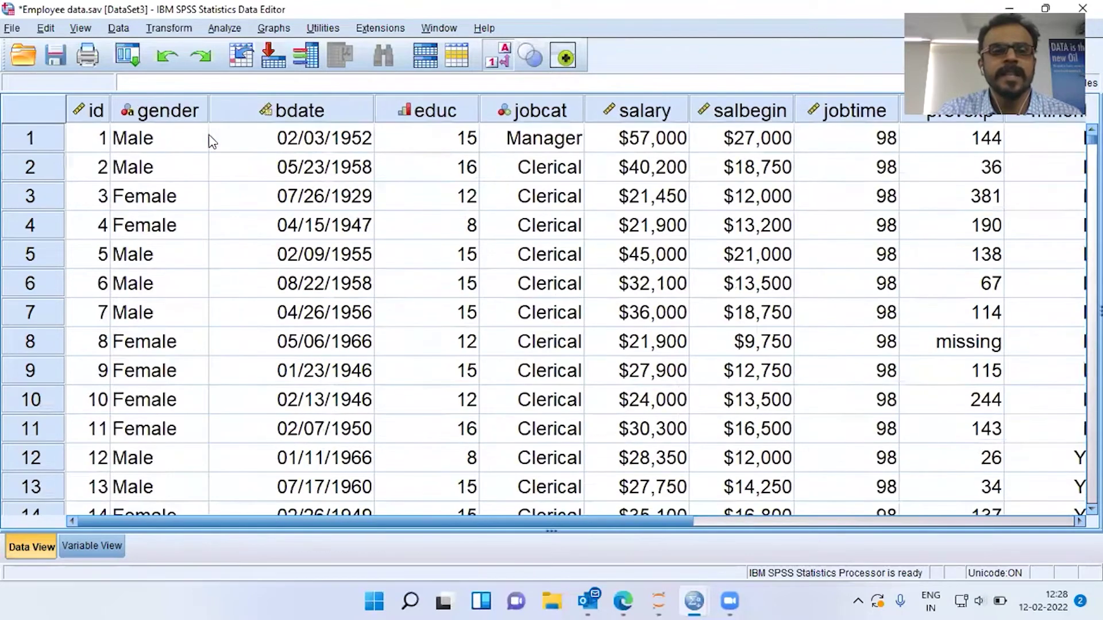
Step: Examine the dataset's variables column by column, from gender, bdate, educ, jobcat and salary through jobtime, prevexp and minority
left_click(170, 115)
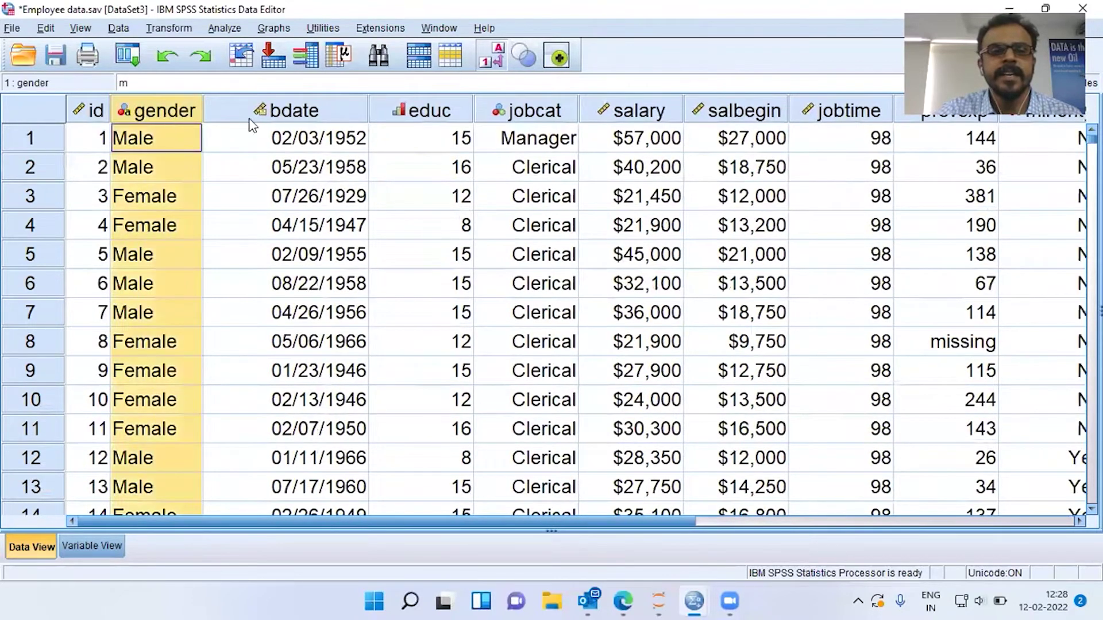
left_click(310, 115)
left_click(417, 115)
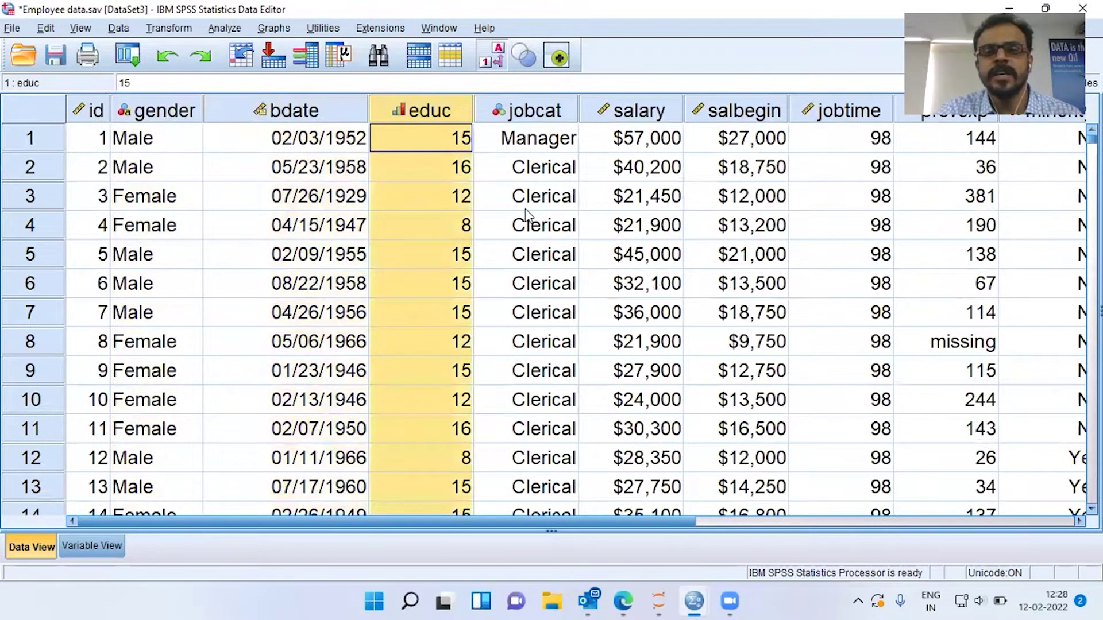
left_click(545, 114)
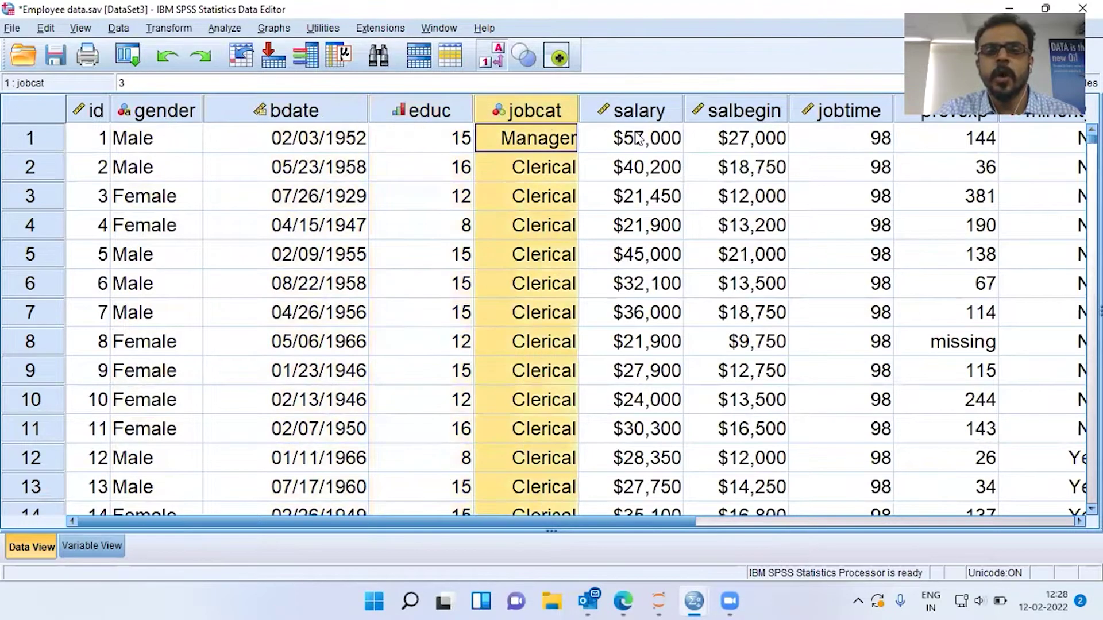
left_click(644, 115)
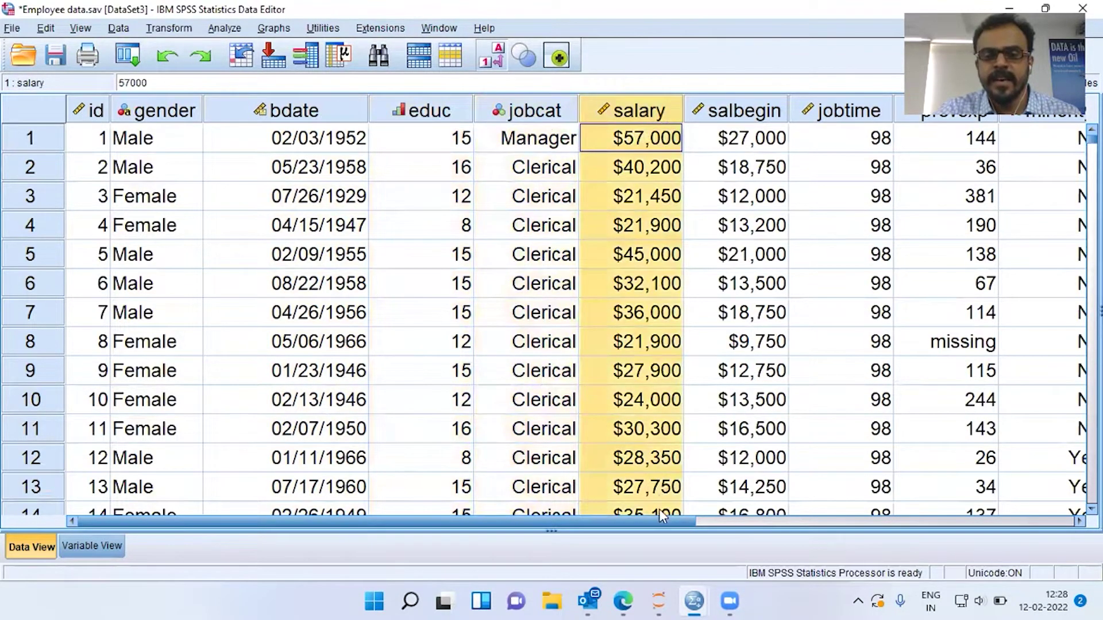
scroll(712, 517, "right", 5)
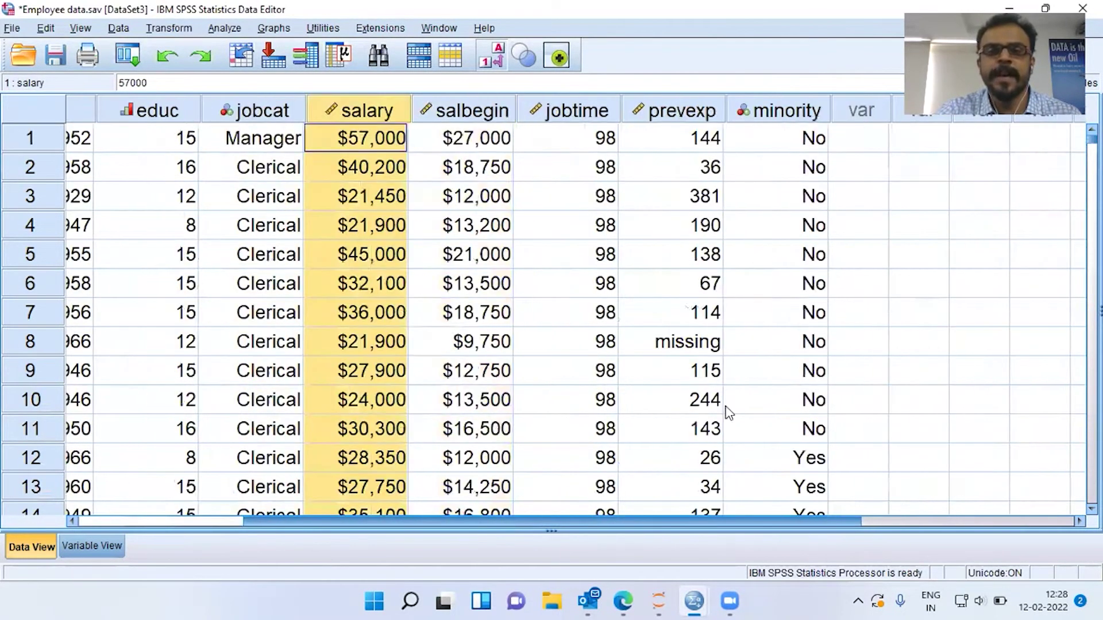
left_click(578, 112)
left_click(667, 113)
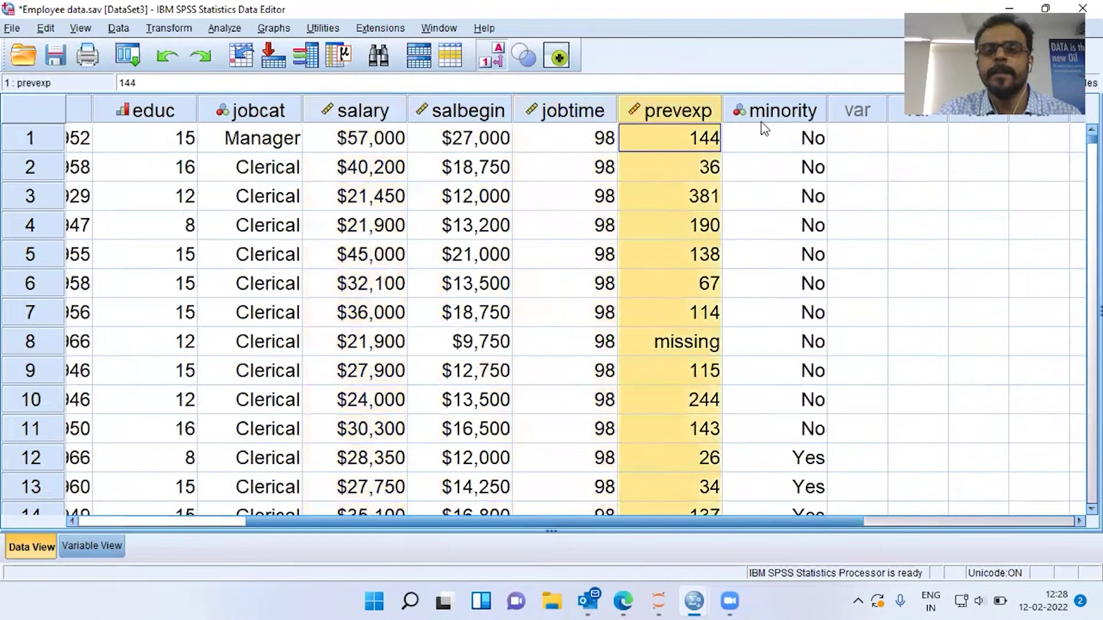
left_click(785, 116)
left_click_drag(835, 521, 666, 520)
Step: Check the last record in the id column, then return to the first record
left_click(83, 140)
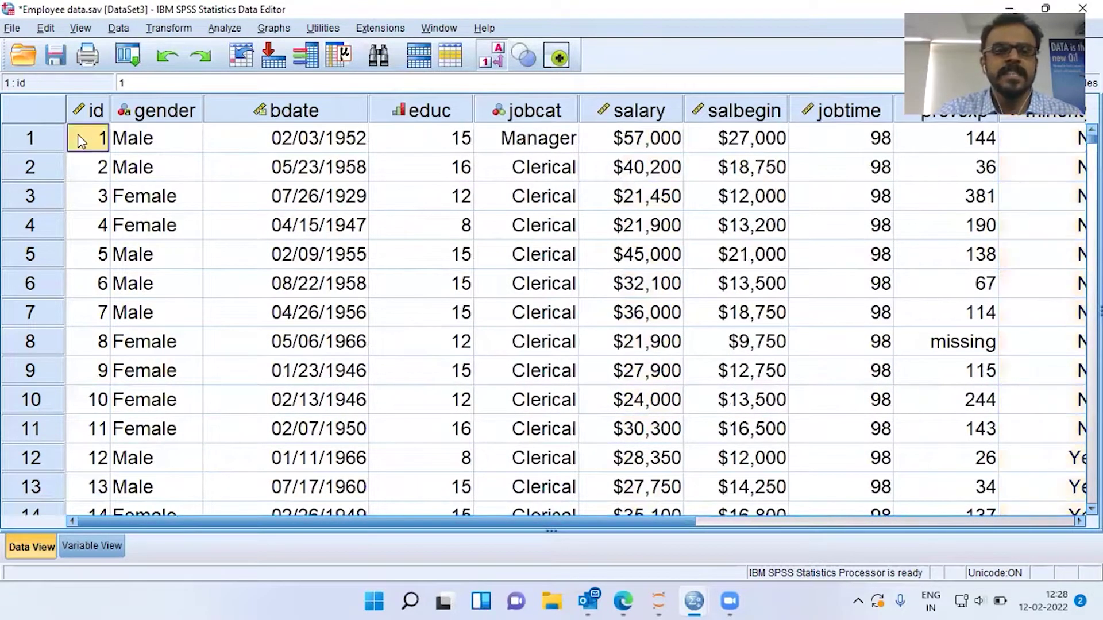
key("ctrl+Down")
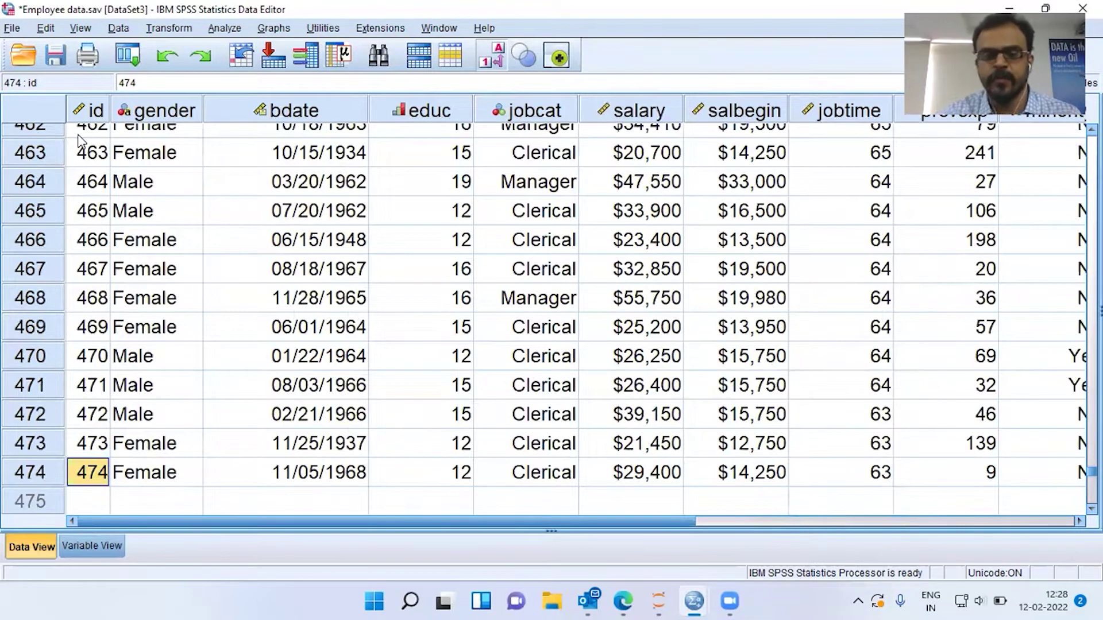
key("ctrl+Up")
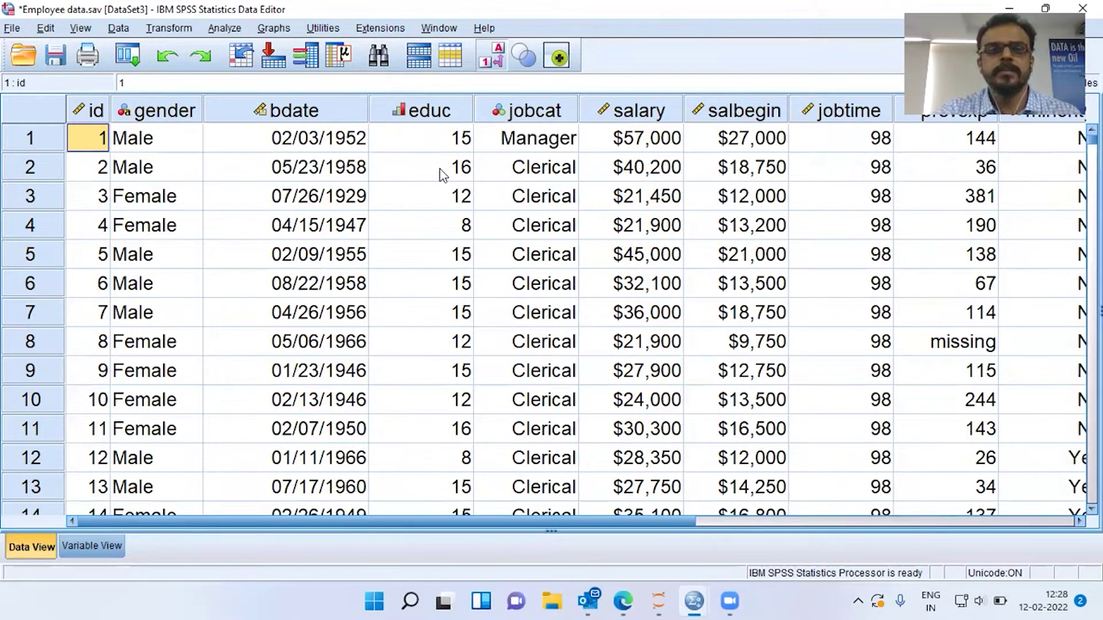
Step: Set up a Q-Q plot under descriptive statistics with Previous Experience (months) as the variable
left_click(224, 28)
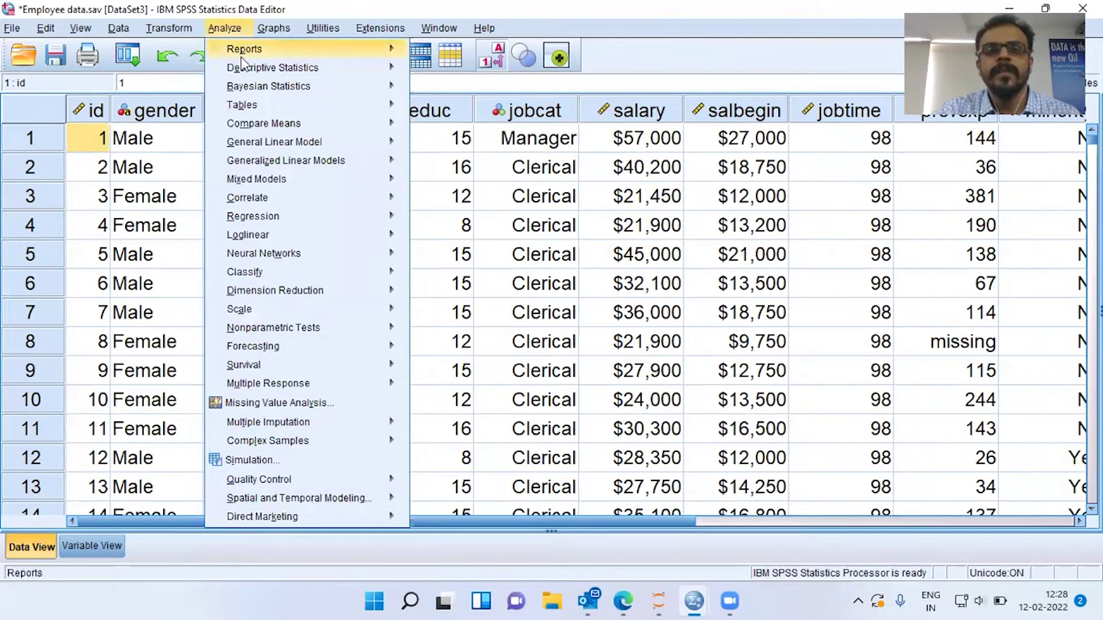
mouse_move(244, 68)
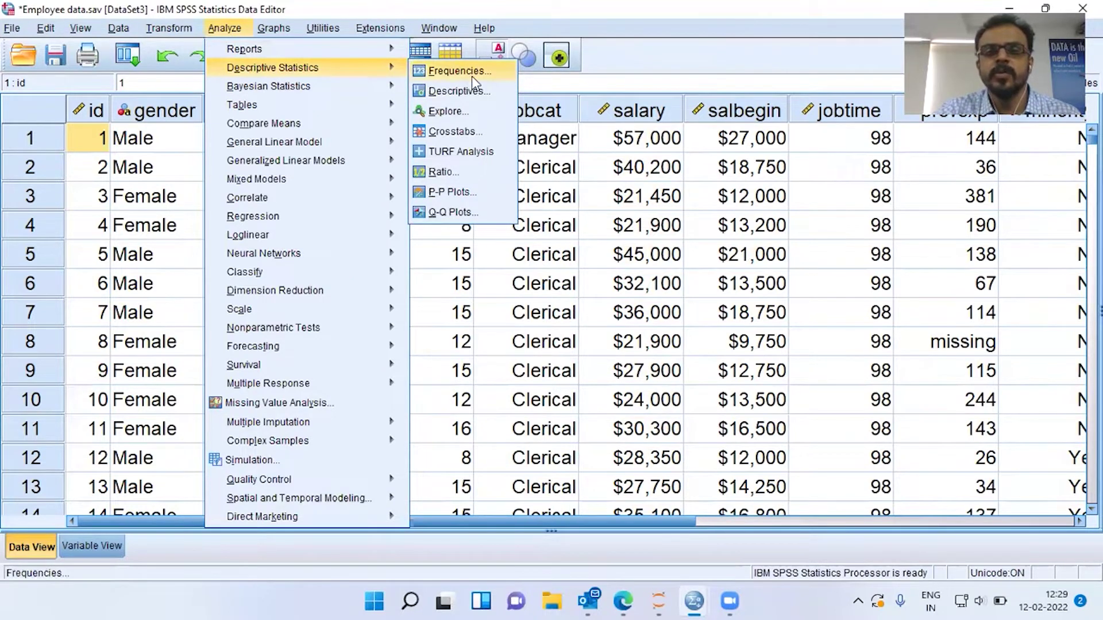
left_click(486, 223)
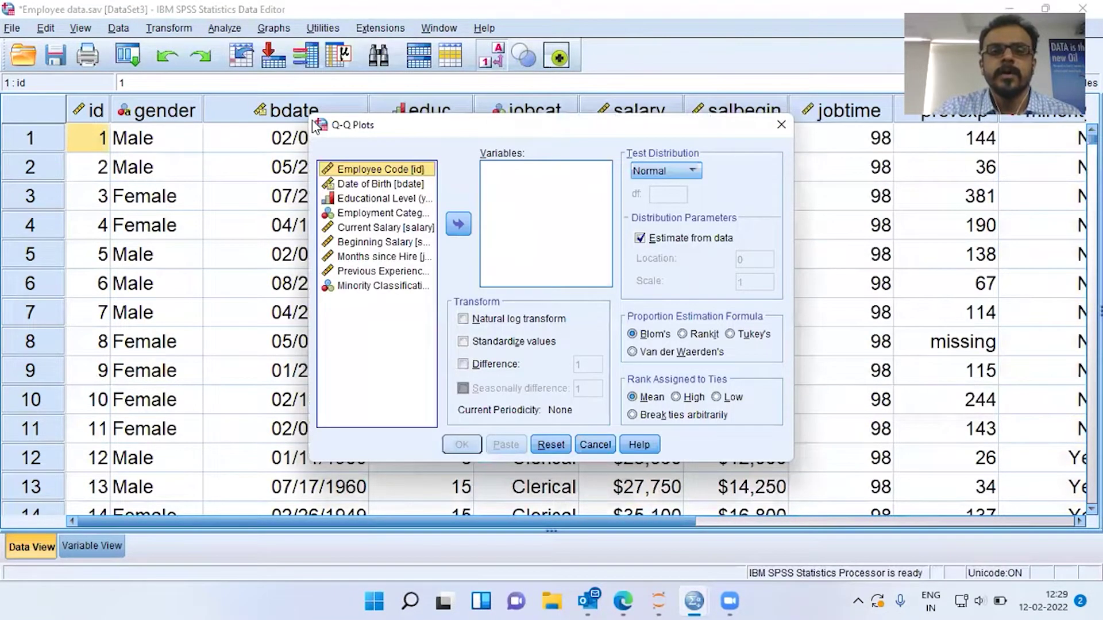
left_click_drag(310, 116, 183, 52)
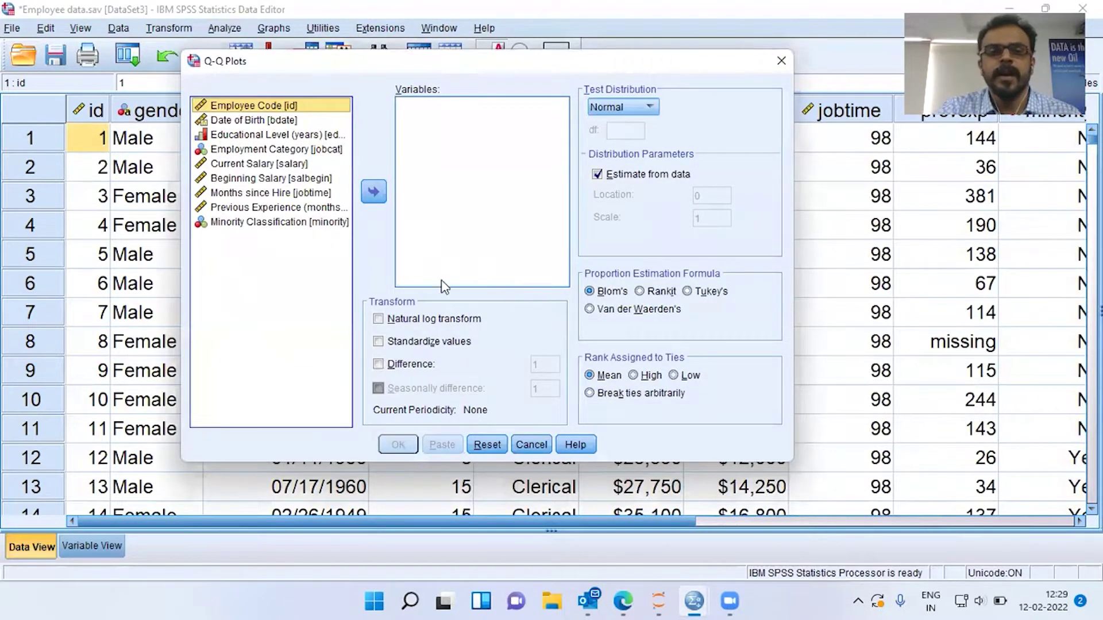
left_click(285, 207)
left_click(376, 193)
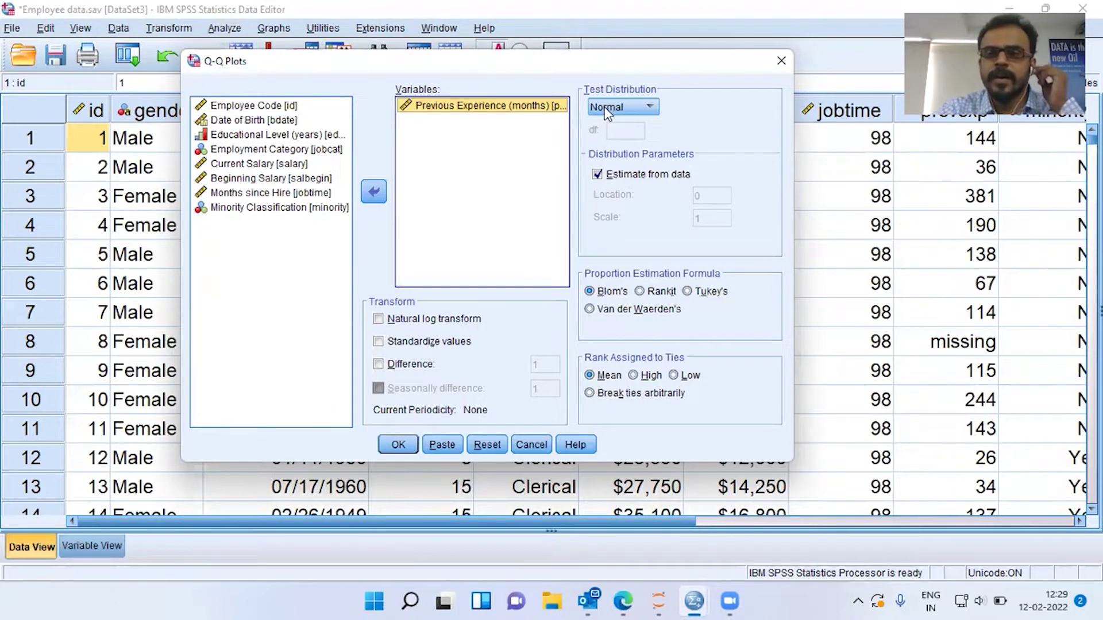
Step: Review the test distributions available for the Q-Q plot, from Beta to Uniform, keeping Normal selected
left_click(649, 107)
scroll(648, 134, "up", 2)
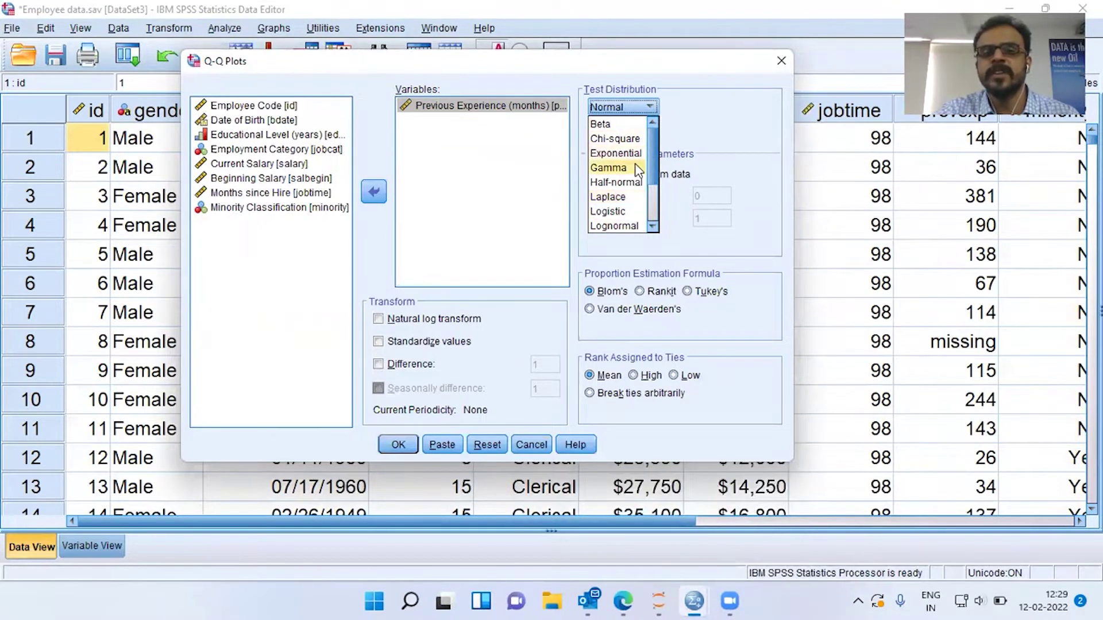
left_click_drag(658, 175, 653, 198)
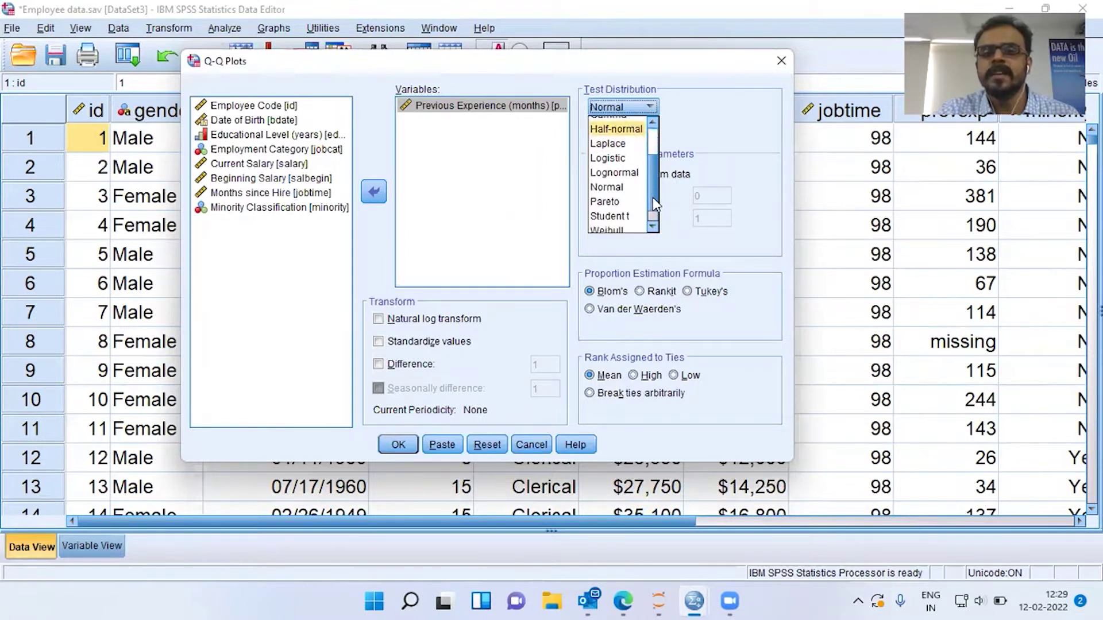
left_click_drag(653, 197, 654, 206)
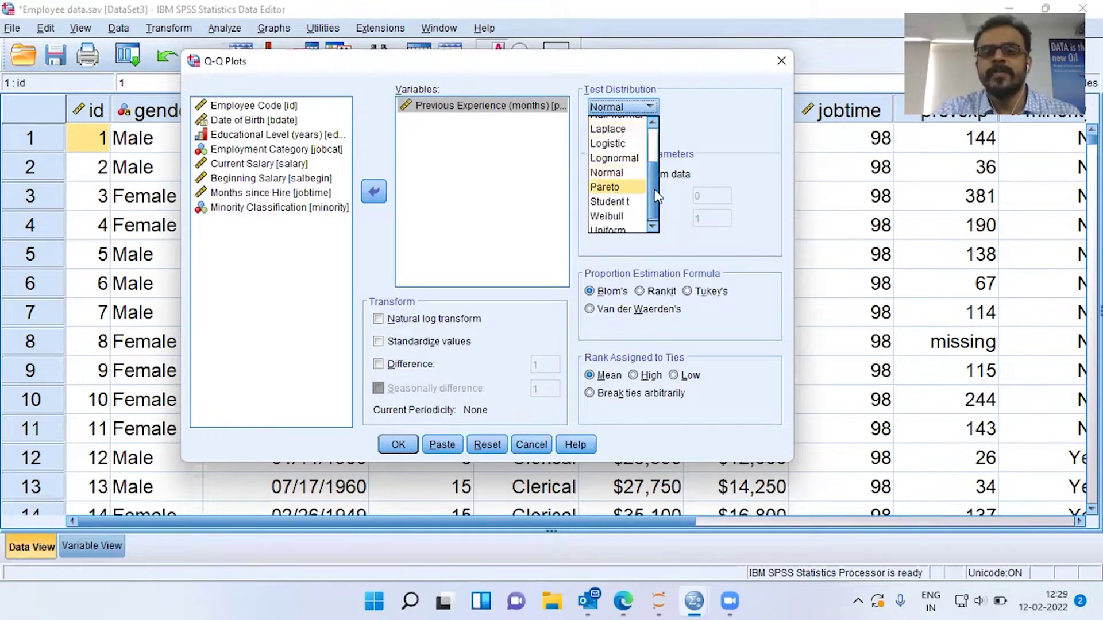
left_click_drag(657, 197, 658, 215)
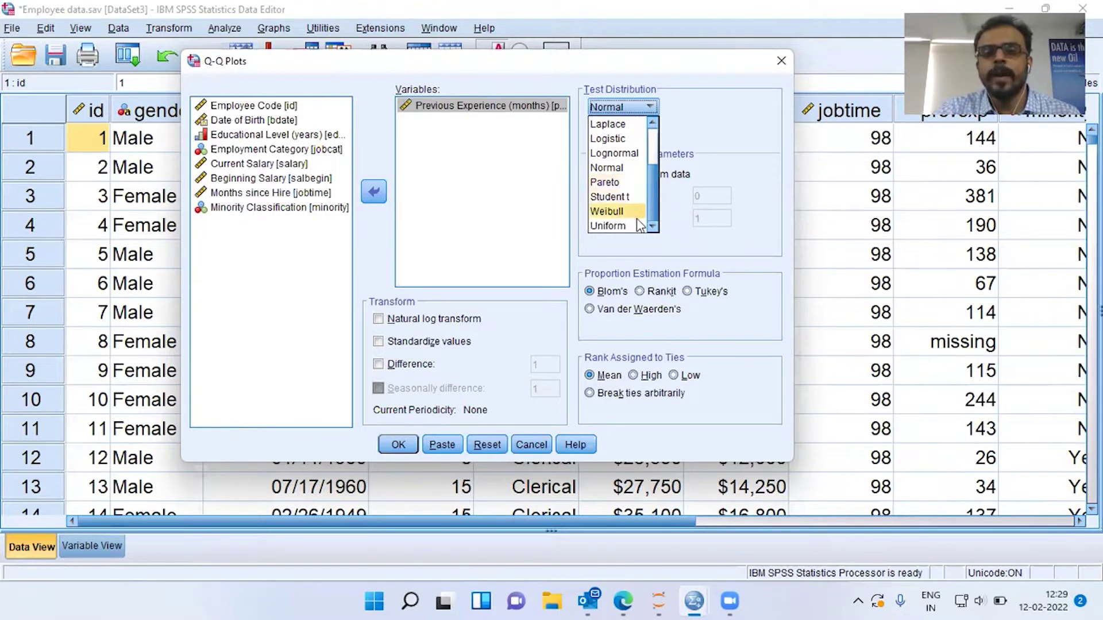
mouse_move(653, 214)
left_mouse_down()
mouse_move(653, 146)
mouse_move(658, 224)
left_mouse_up()
left_click(717, 142)
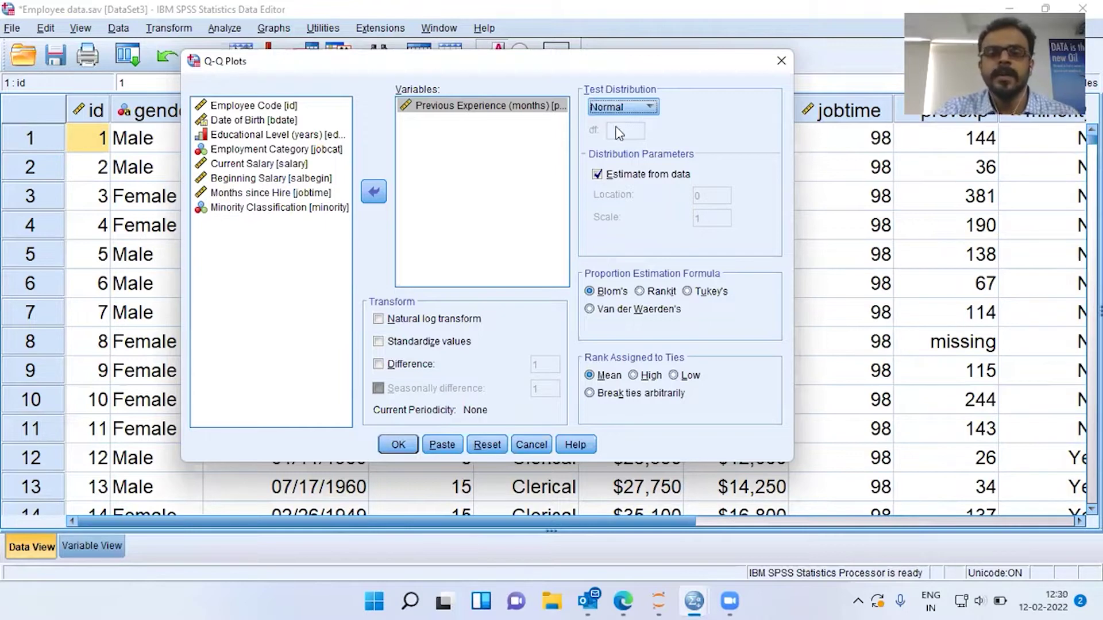
Step: Generate the normal Q-Q plot of Previous Experience (months) and select that chart in the output
left_click(476, 107)
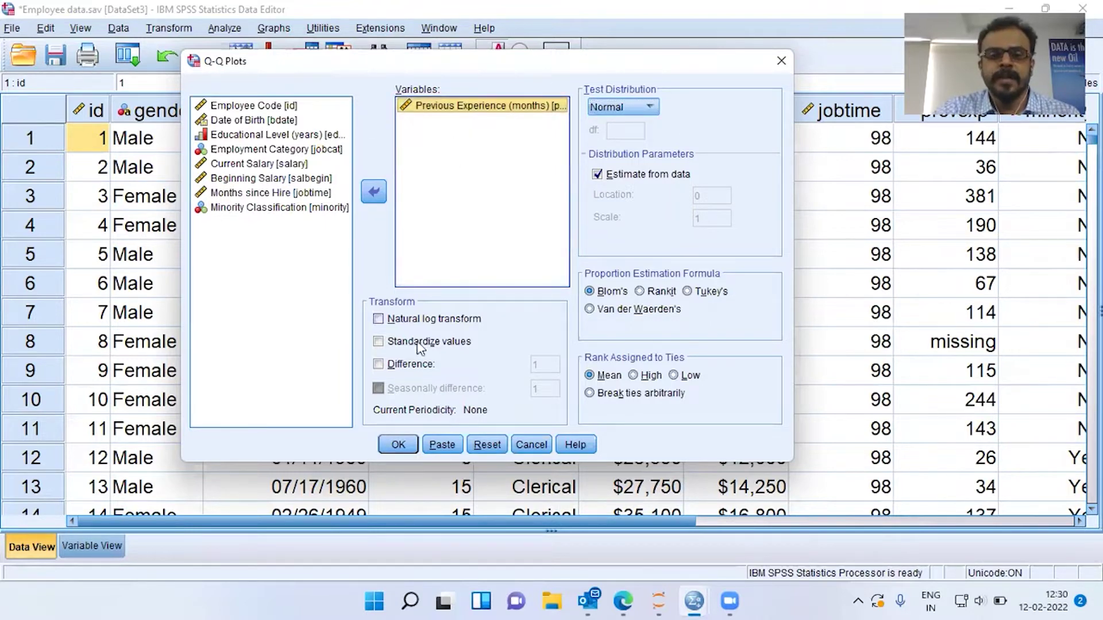
left_click(409, 447)
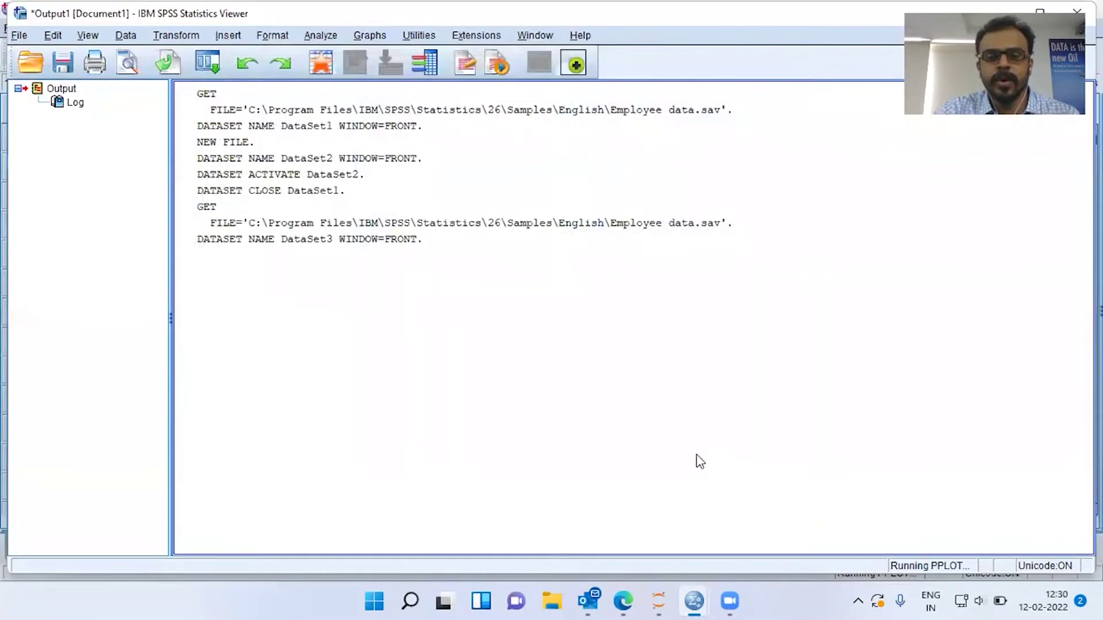
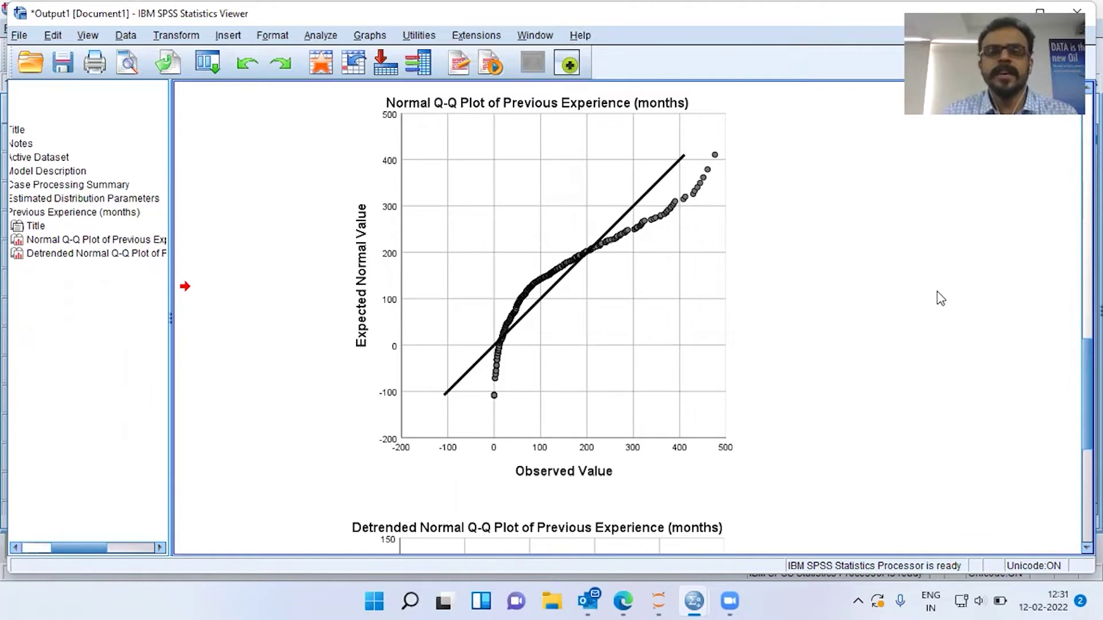
left_click(688, 360)
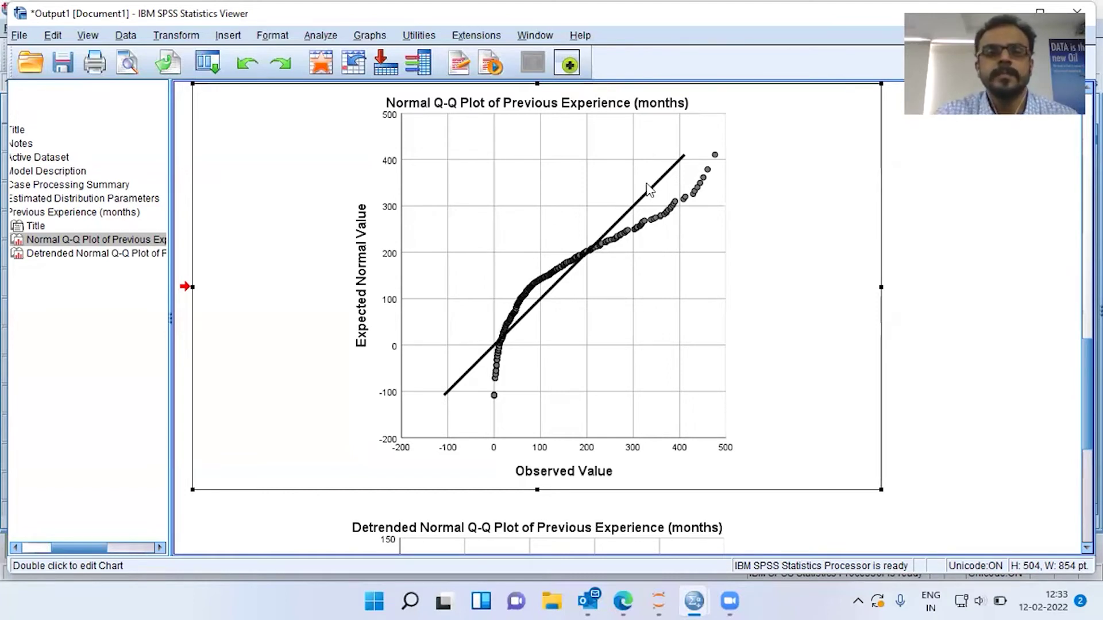
left_click(328, 36)
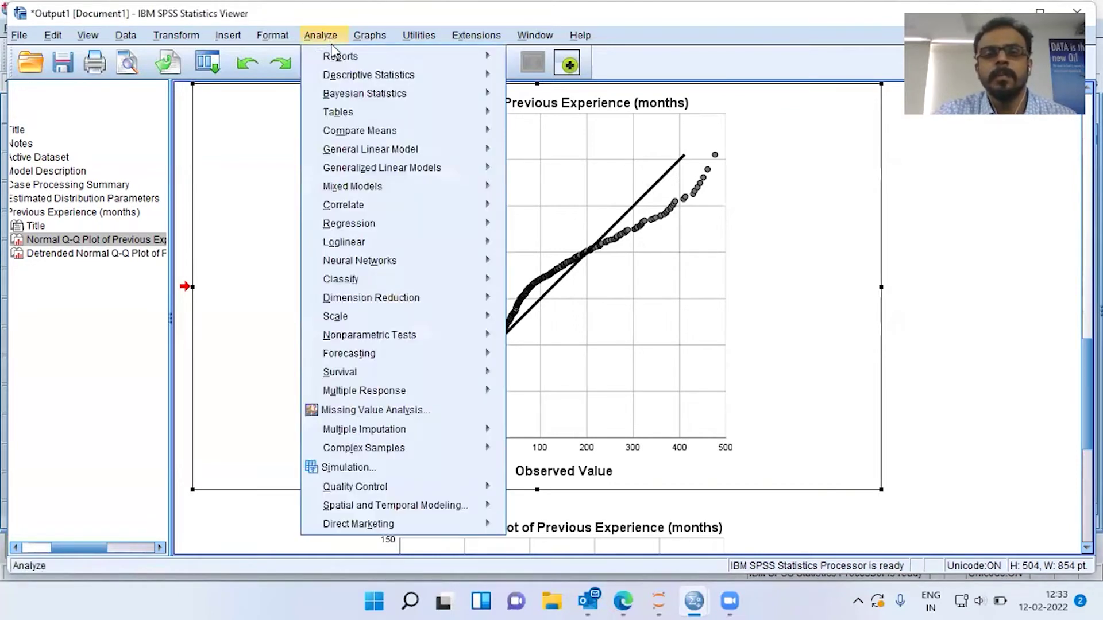
mouse_move(347, 77)
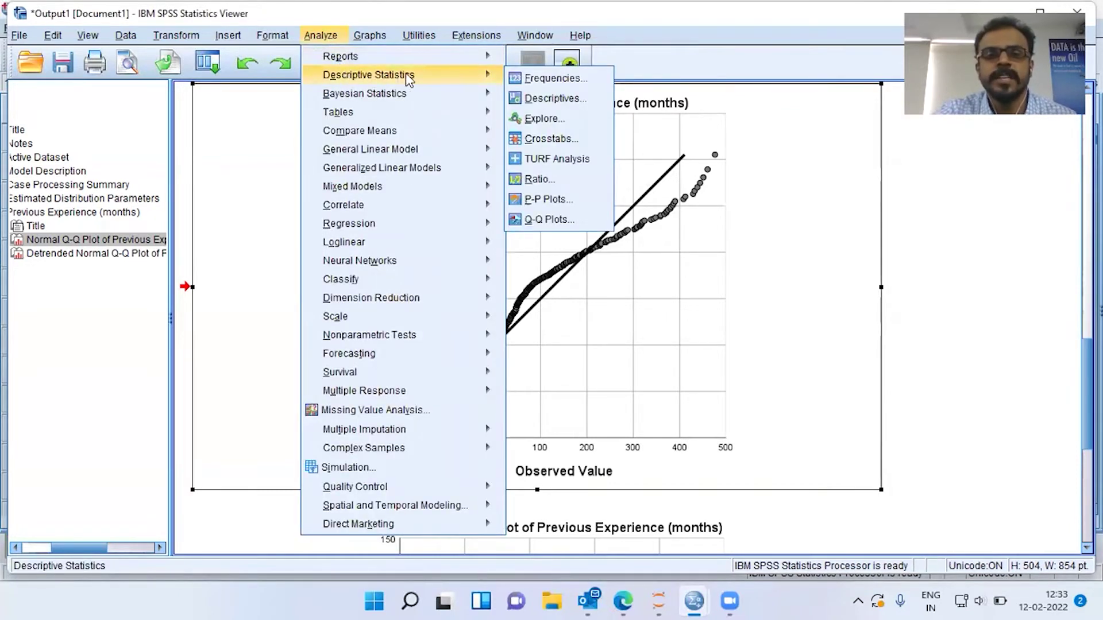
left_click(582, 179)
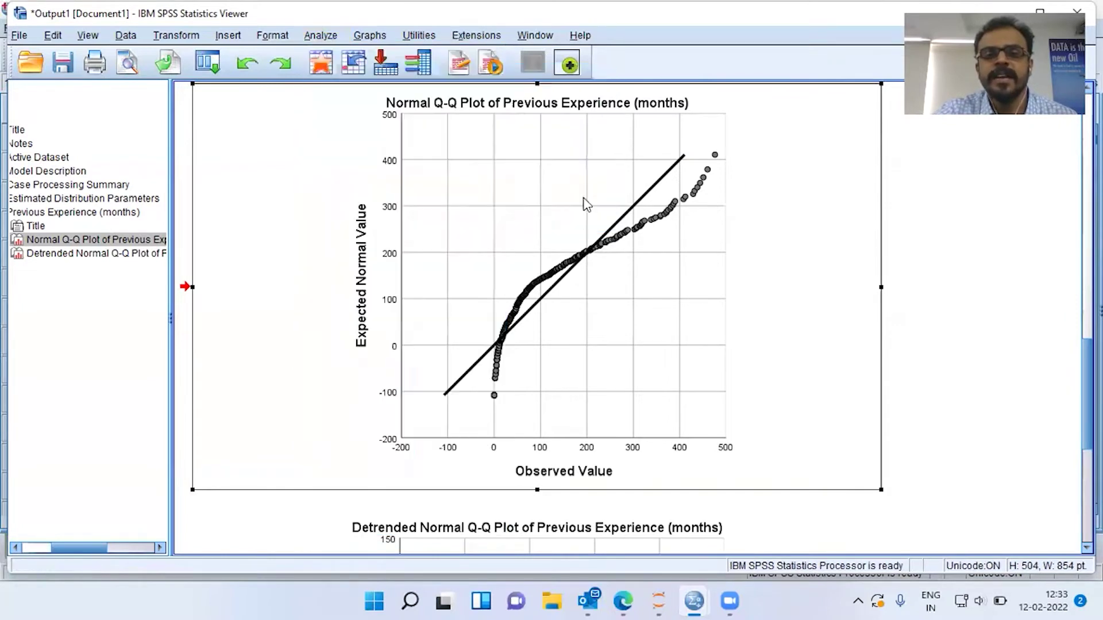
key("Escape")
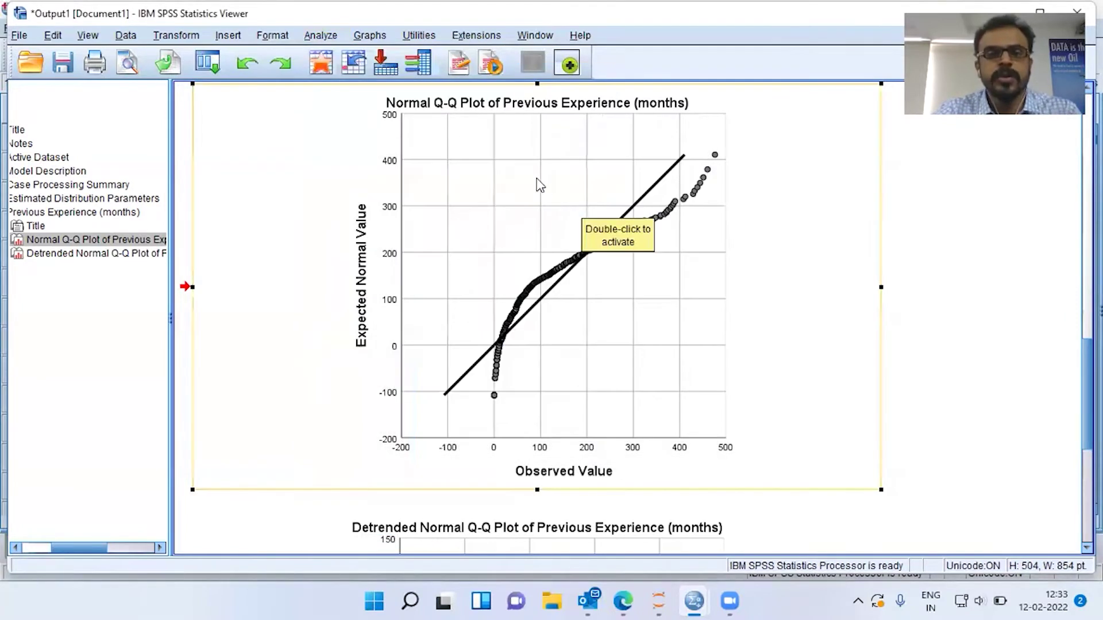
Step: Set up another normal Q-Q plot of Previous Experience (months), this time with the natural log transform enabled
left_click(330, 36)
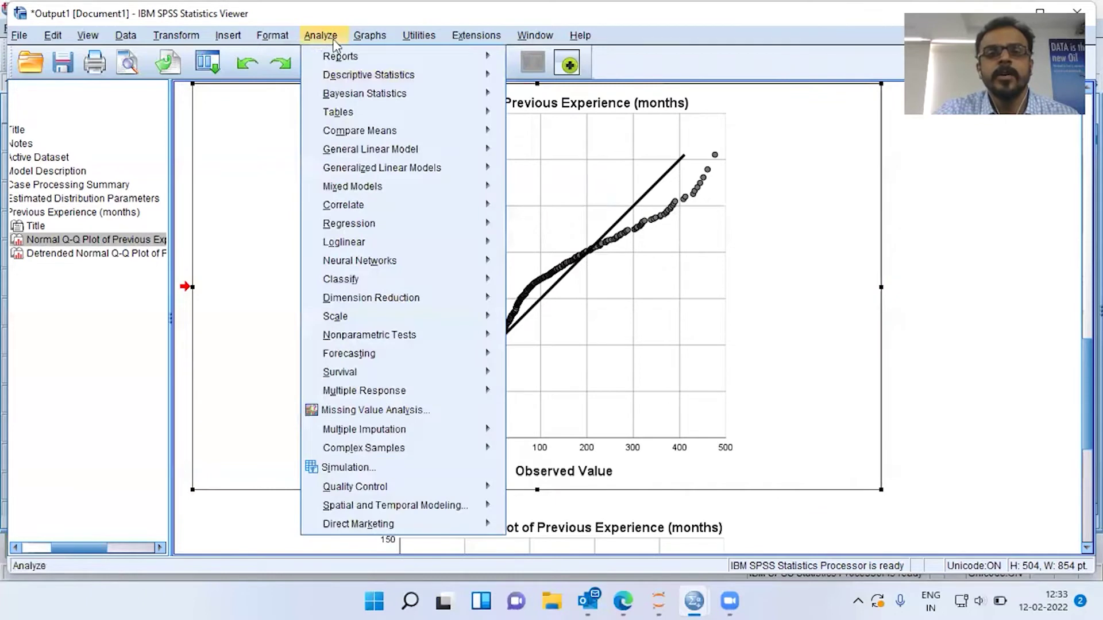
mouse_move(356, 75)
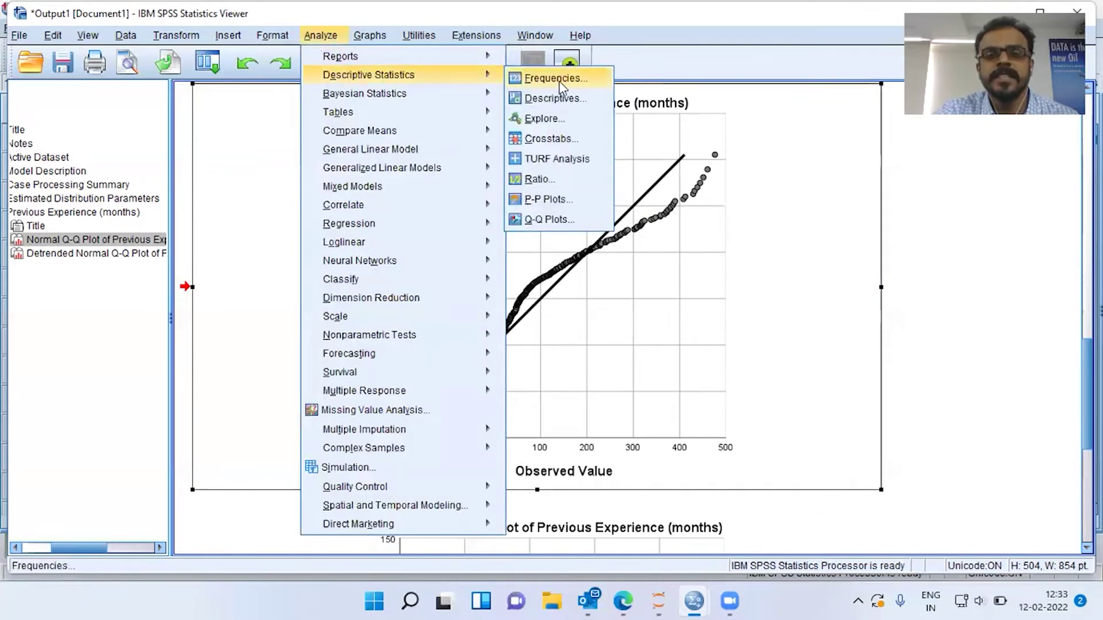
left_click(574, 223)
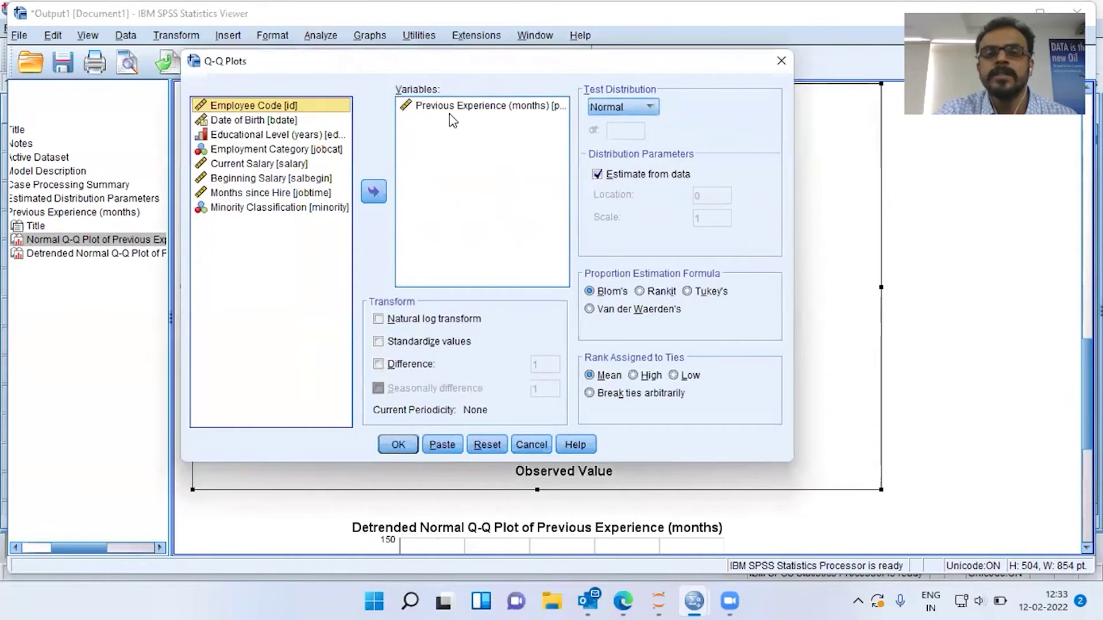
left_click(445, 108)
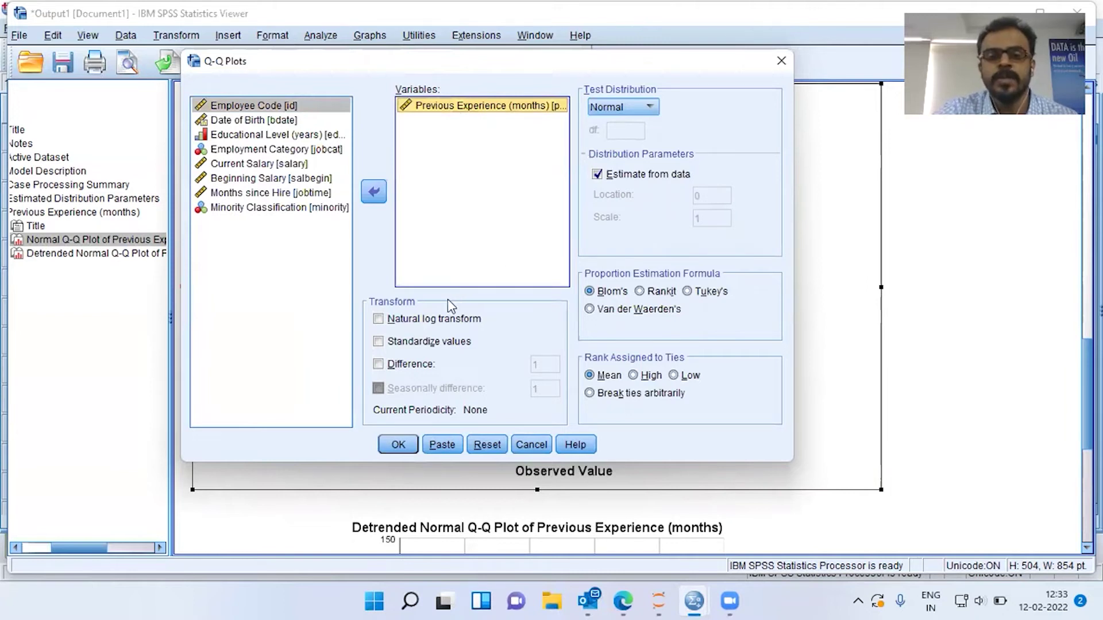
left_click(378, 320)
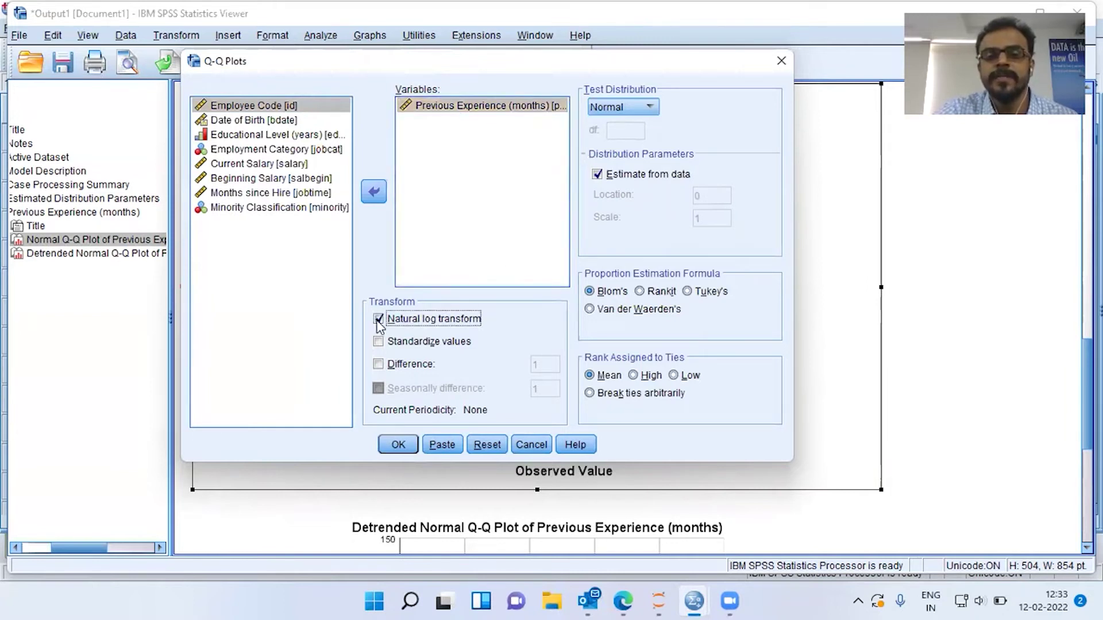
Step: Try adding the Standardize values and Difference transforms to the Q-Q plot, clearing both again
left_click(379, 343)
left_click(380, 365)
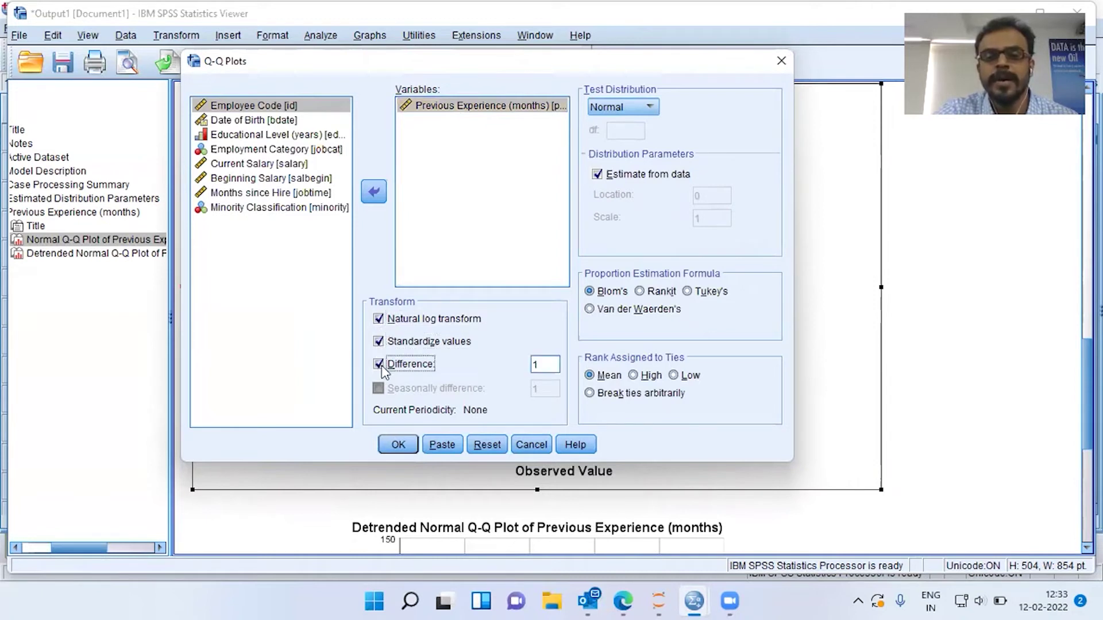
double_click(537, 368)
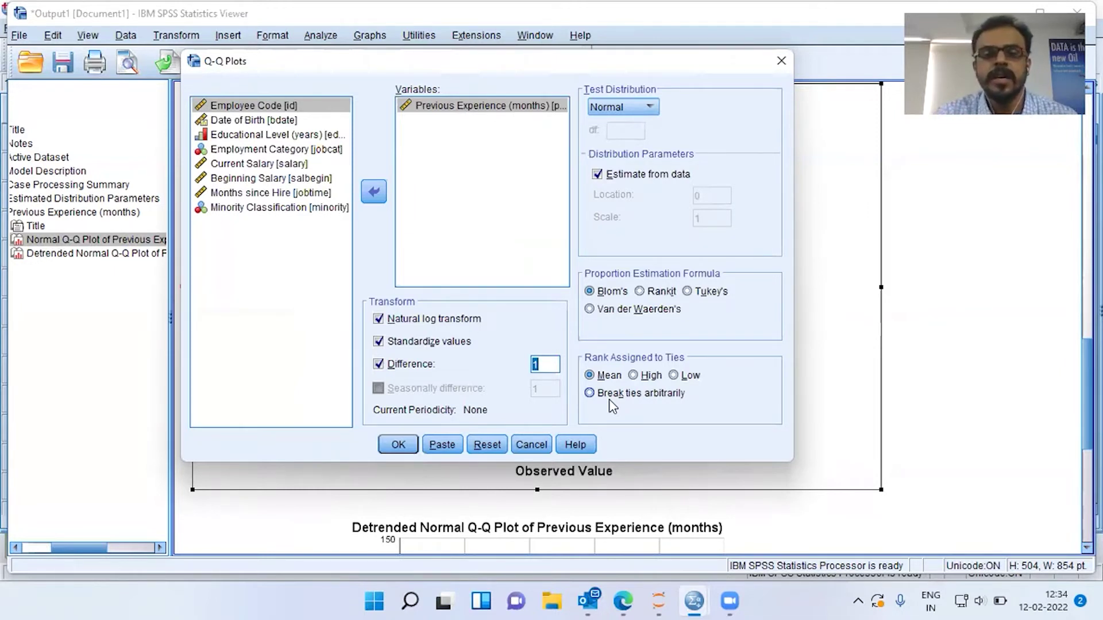
left_click(378, 342)
left_click(378, 364)
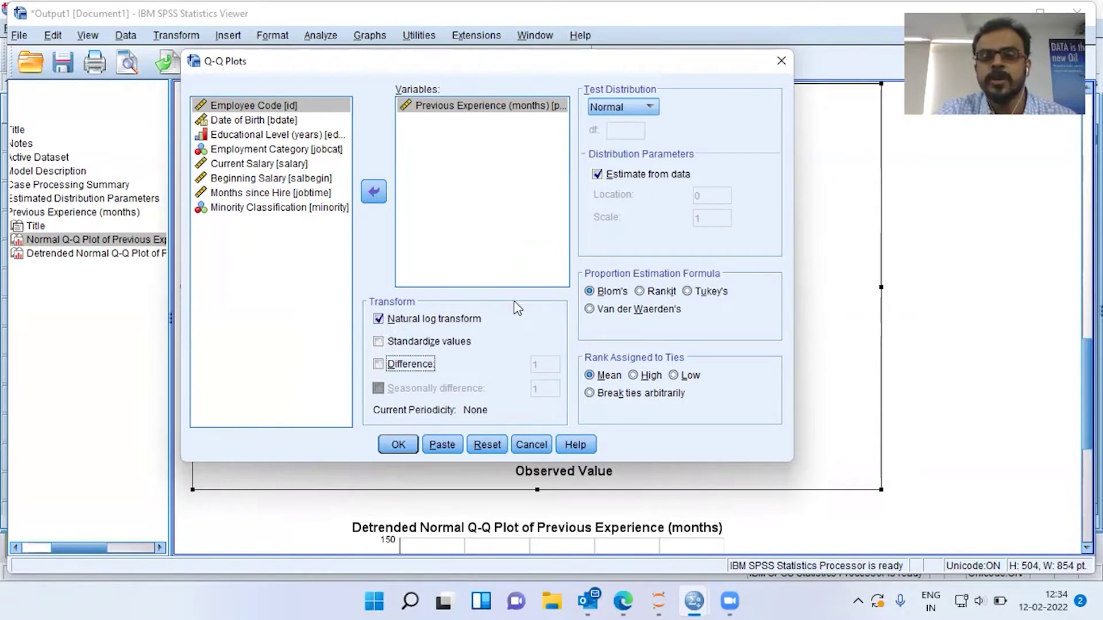
Step: Generate the natural-log Q-Q plot of Previous Experience (months) and select that chart in the output
left_click(400, 446)
scroll(831, 382, "down", 10)
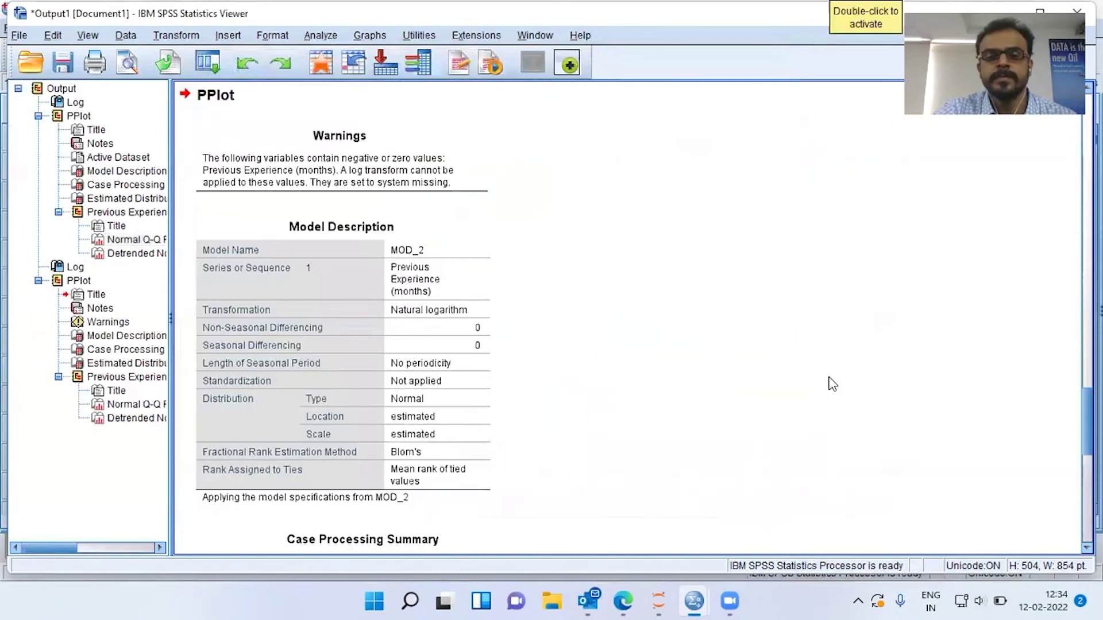
scroll(835, 384, "down", 6)
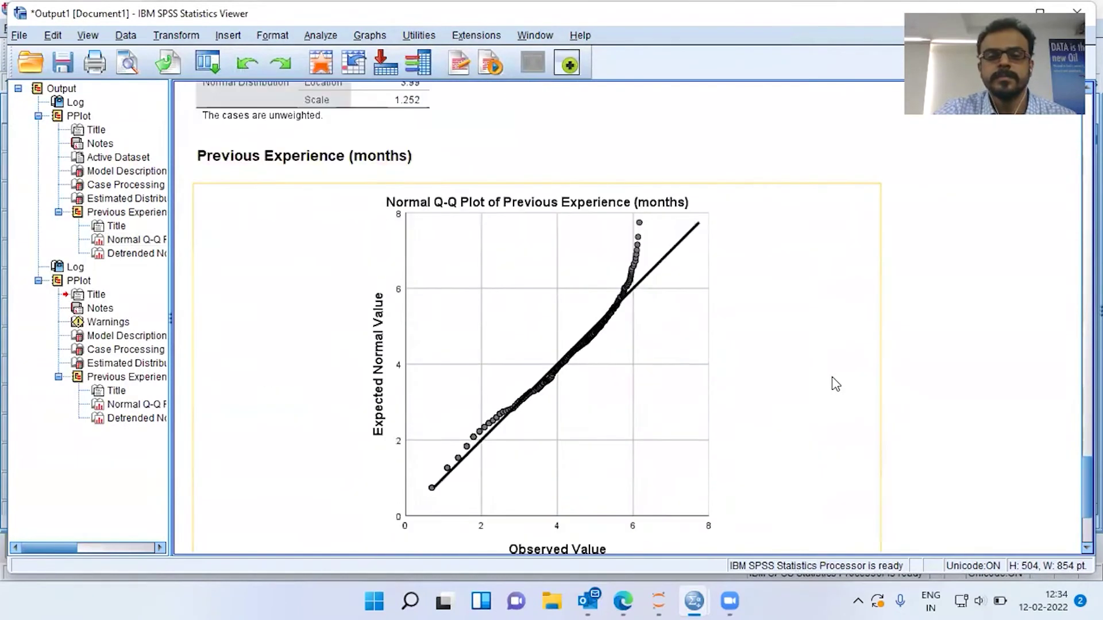
left_click(655, 280)
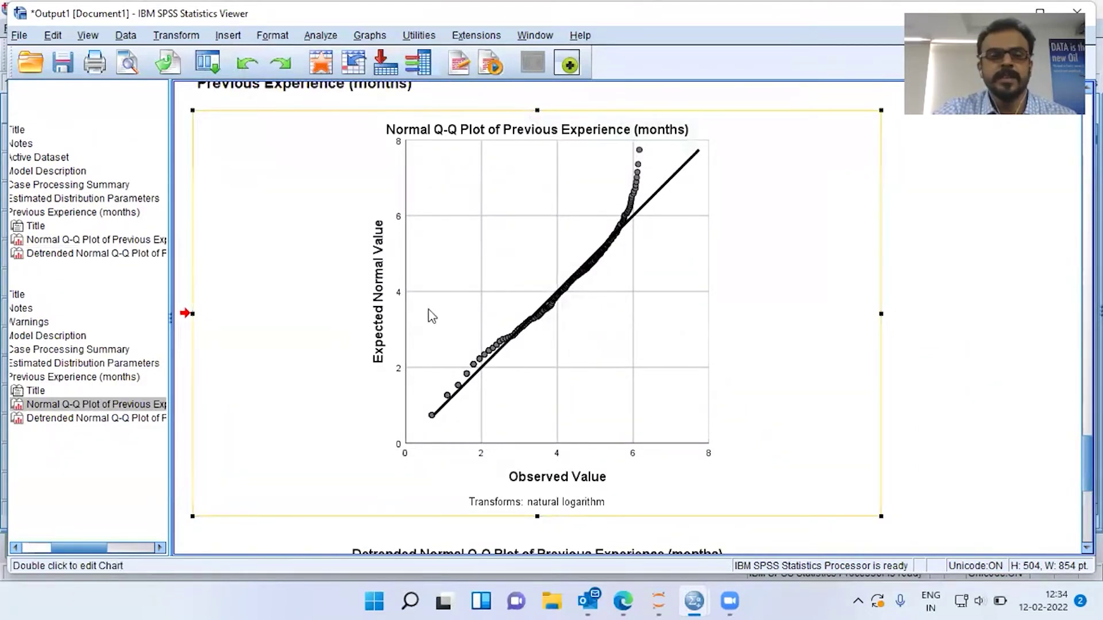
Step: Compare the untransformed normal Q-Q plot of Previous Experience (months) with the log-transformed normal and detrended plots
left_click(72, 245)
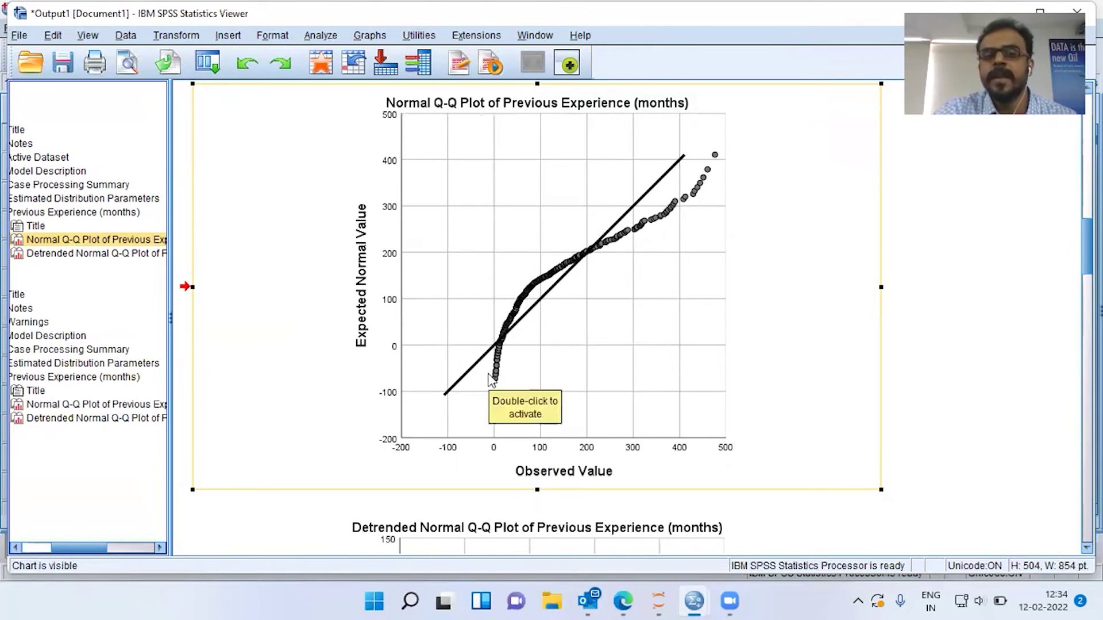
left_click(796, 366)
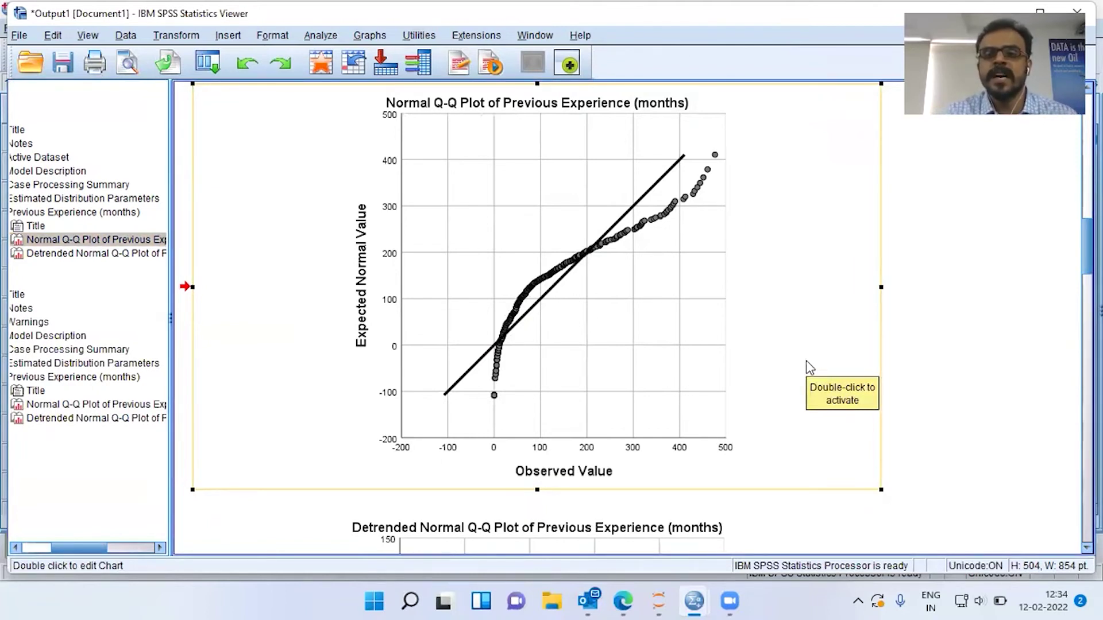
left_click(880, 349)
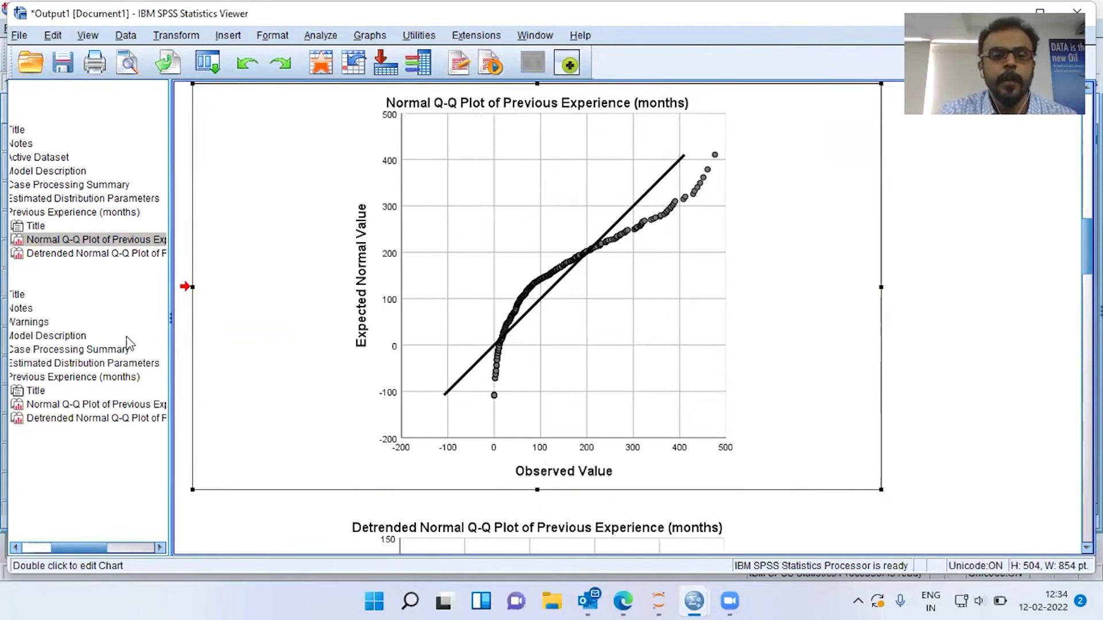
left_click(93, 421)
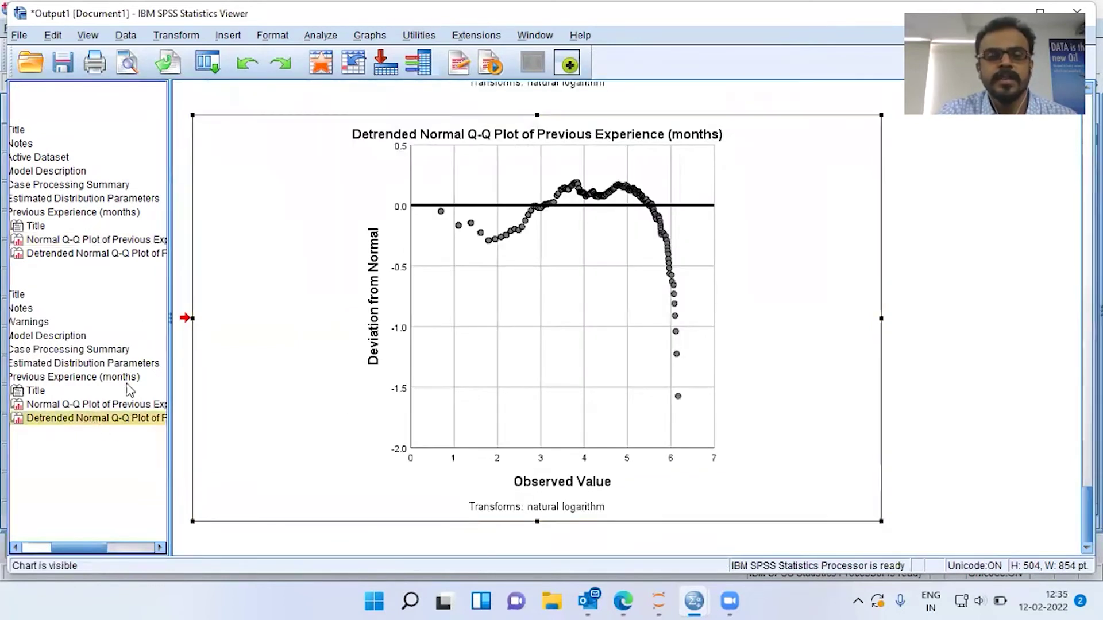
left_click(109, 405)
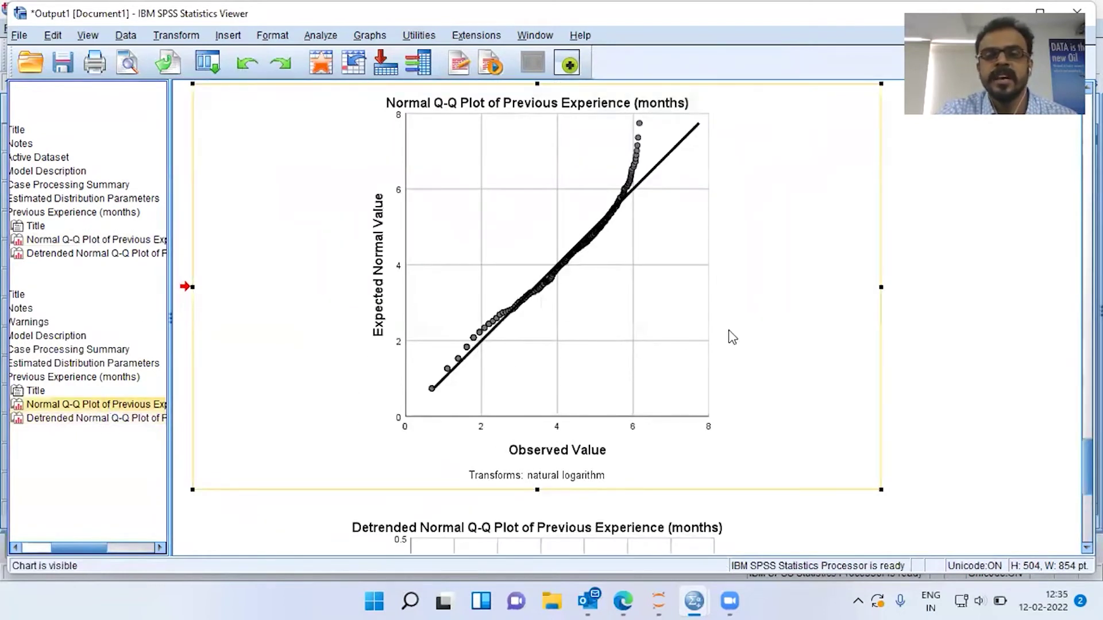
left_click(592, 329)
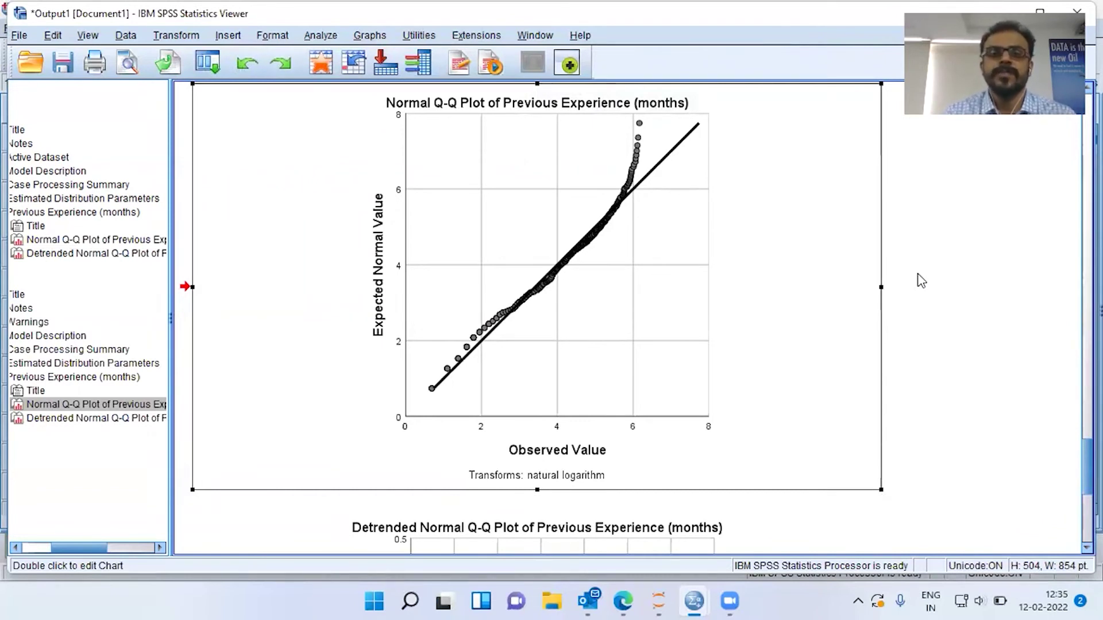
Step: Recall the Q-Q plot setup and add Current Salary, Beginning Salary and Months since Hire to the variables
left_click(210, 62)
left_click(276, 92)
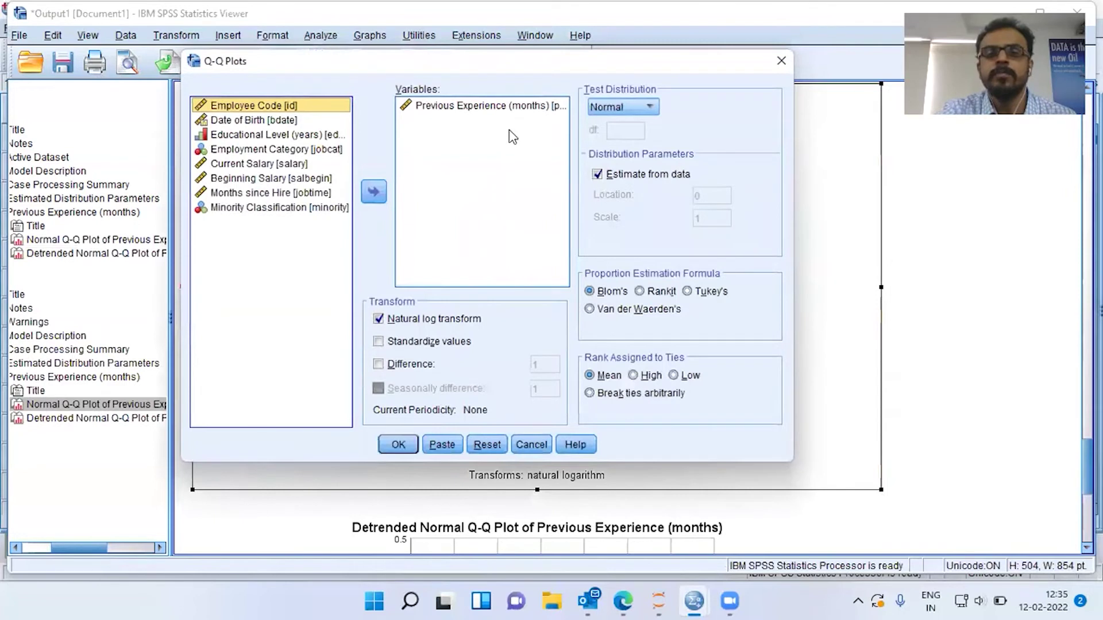
left_click(478, 111)
left_click(478, 112)
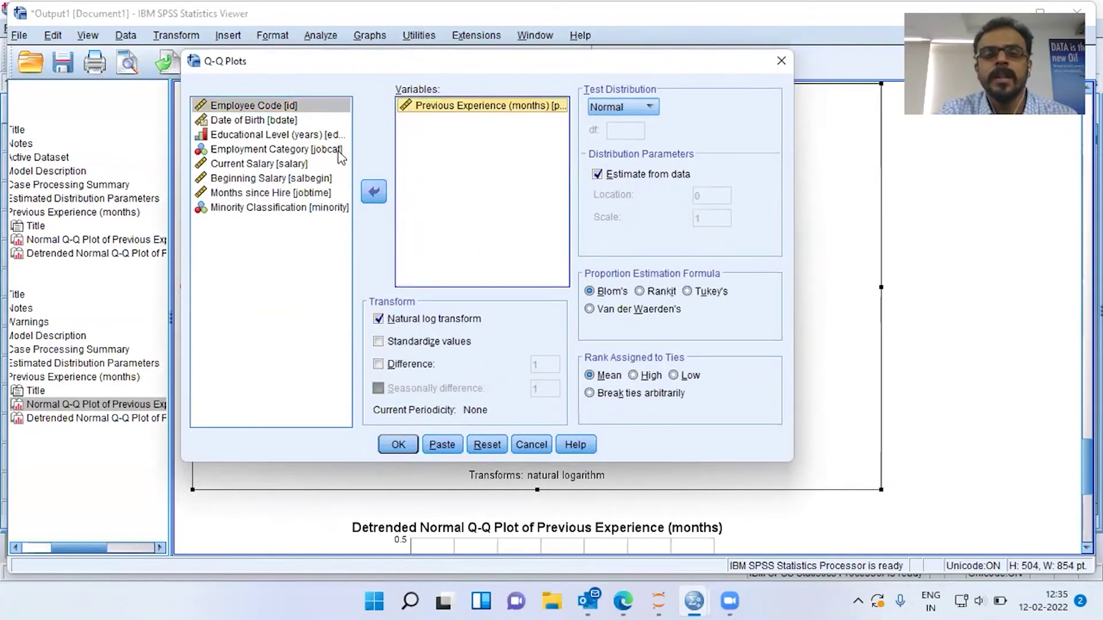
left_click(298, 168)
left_click(303, 178, "ctrl")
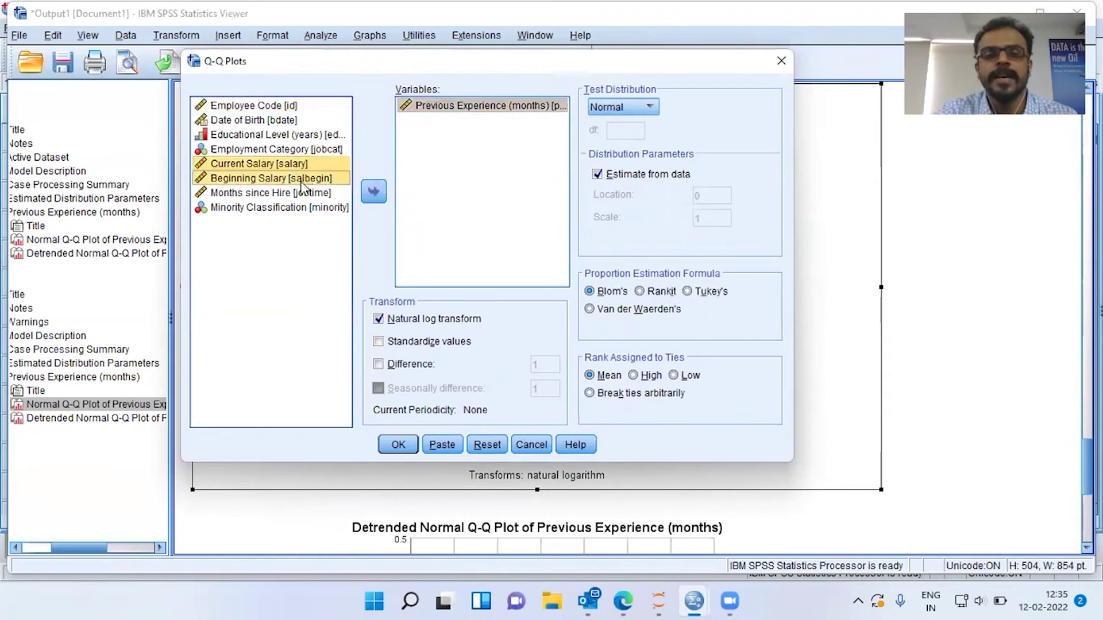
left_click(302, 193, "ctrl")
left_click(374, 192)
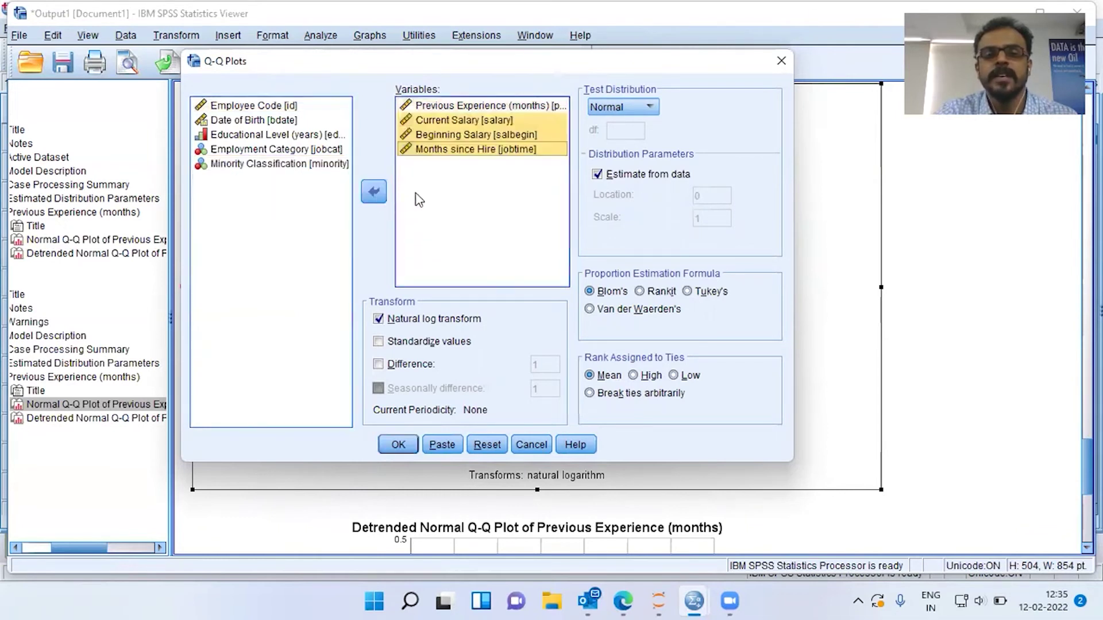
Step: Review the list of test distributions for the four variables, keeping Normal selected
left_click(650, 108)
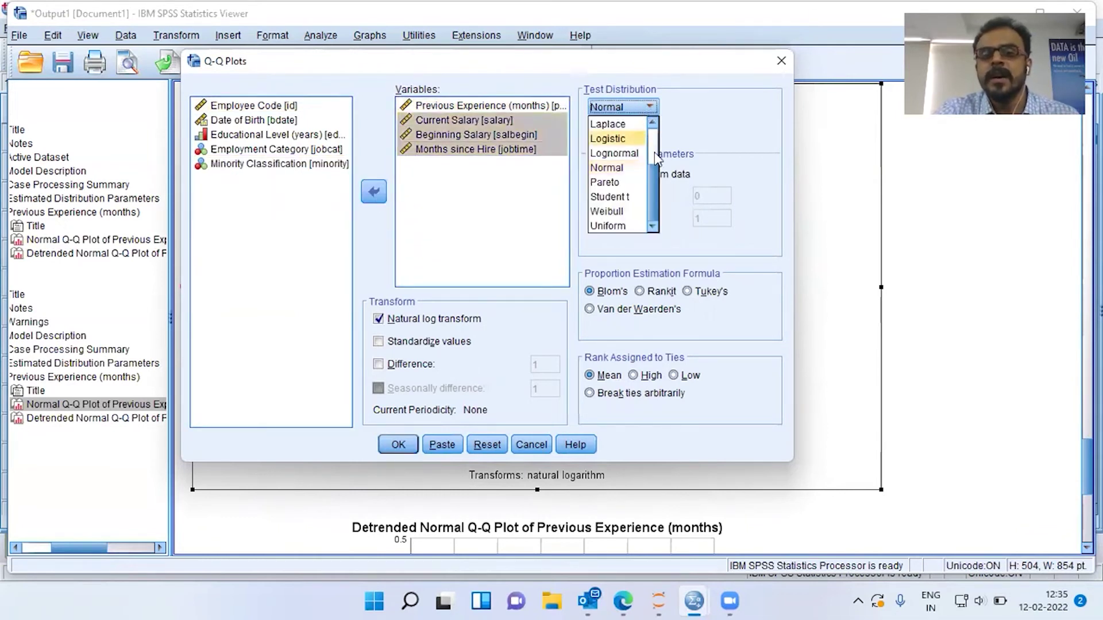
left_click_drag(654, 181, 662, 143)
left_click(697, 127)
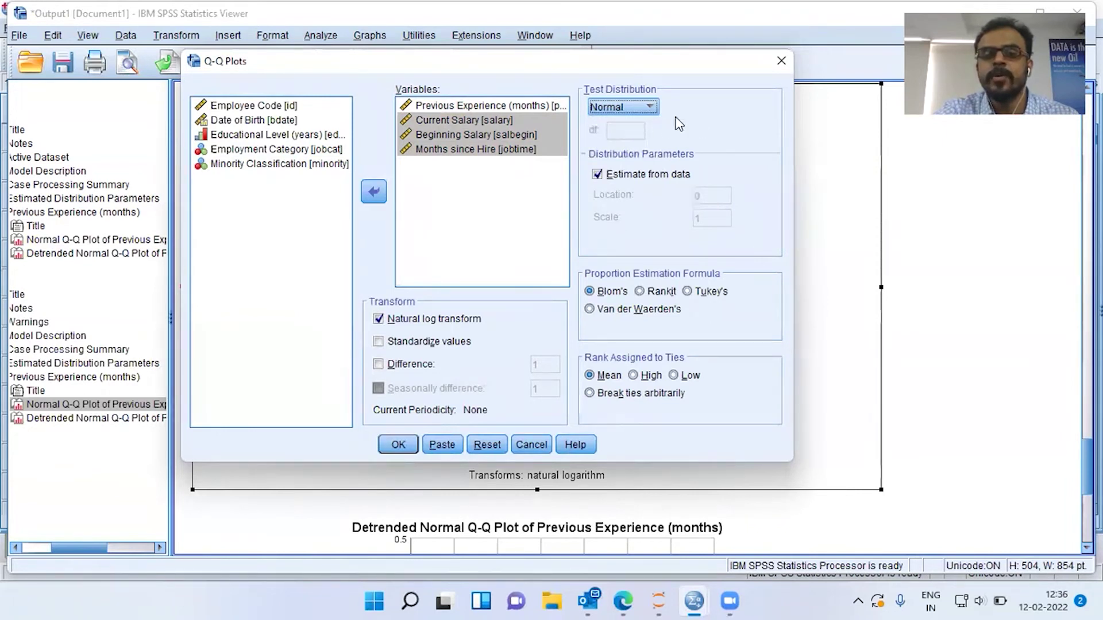
Step: Turn off the natural log transform and generate the normal Q-Q plots for all four variables
left_click(379, 319)
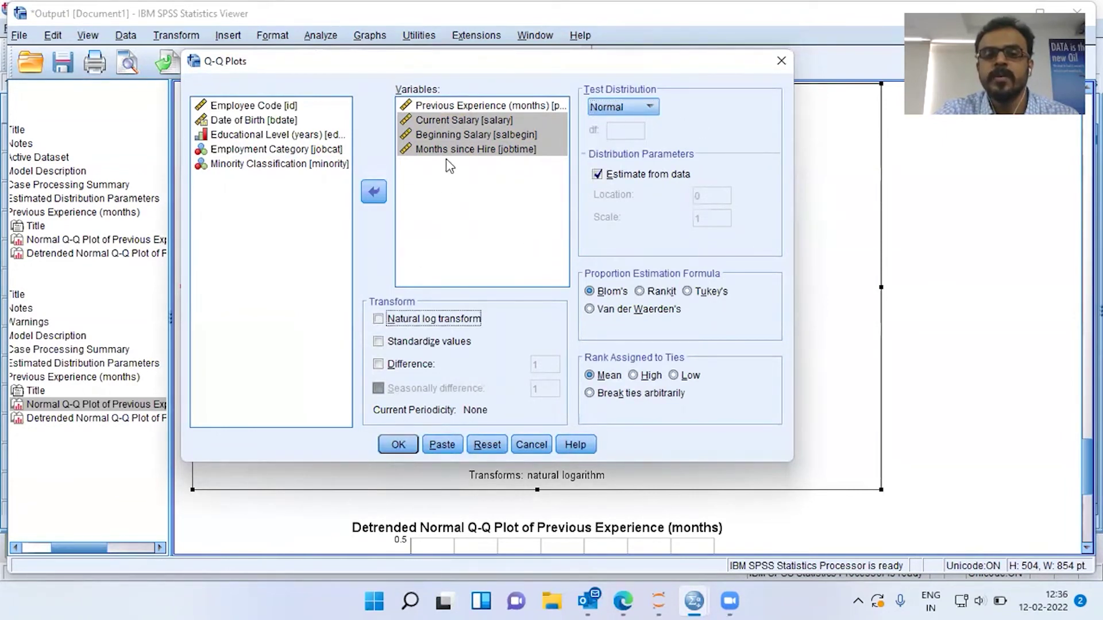
left_click(447, 106)
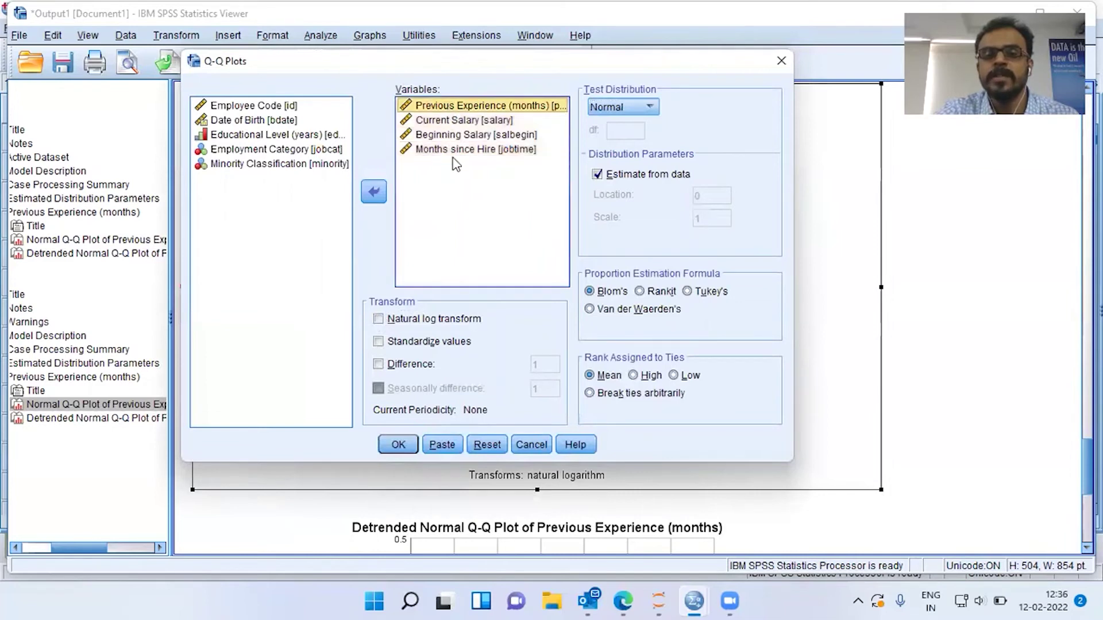
left_click(405, 444)
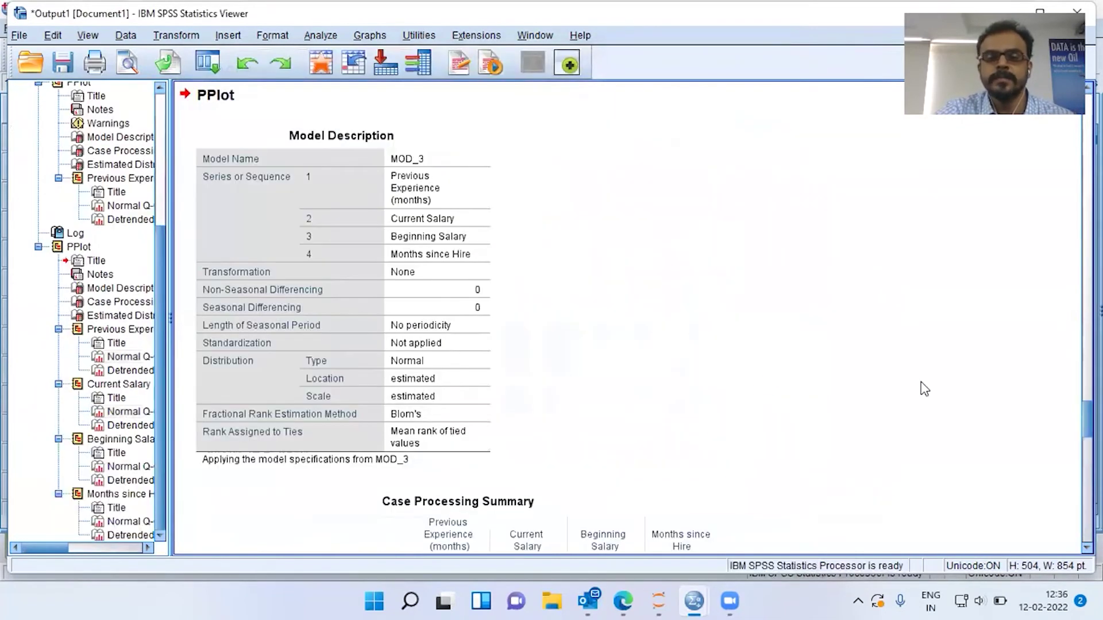
scroll(922, 389, "down", 3)
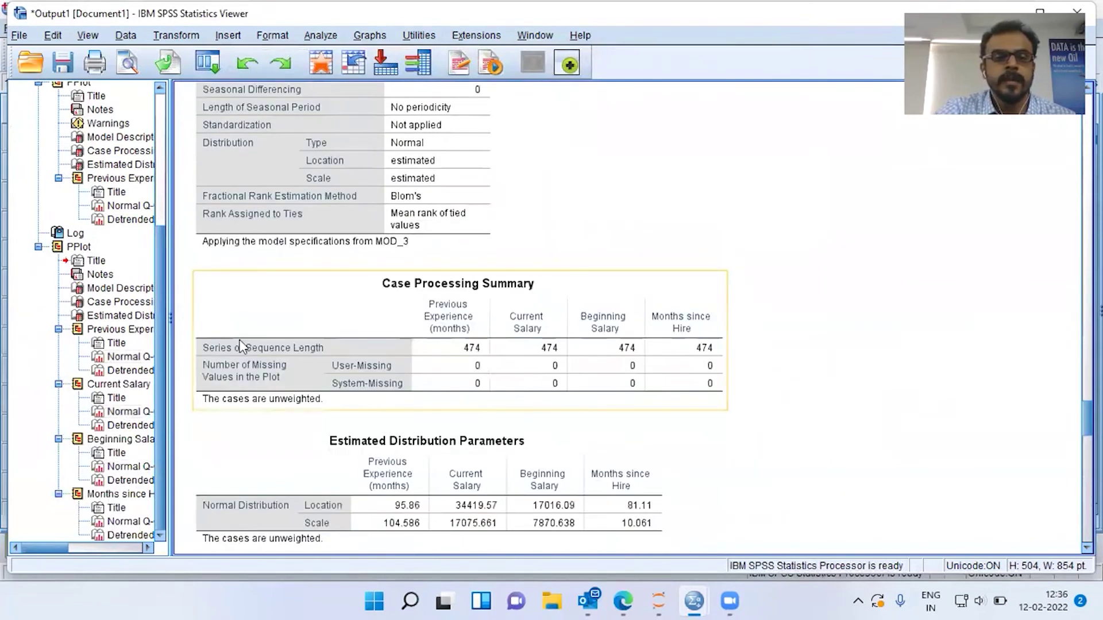
Step: Examine the new normal Q-Q plots of Previous Experience (months) and Current Salary for deviations from the line
left_click(118, 330)
left_click(80, 357)
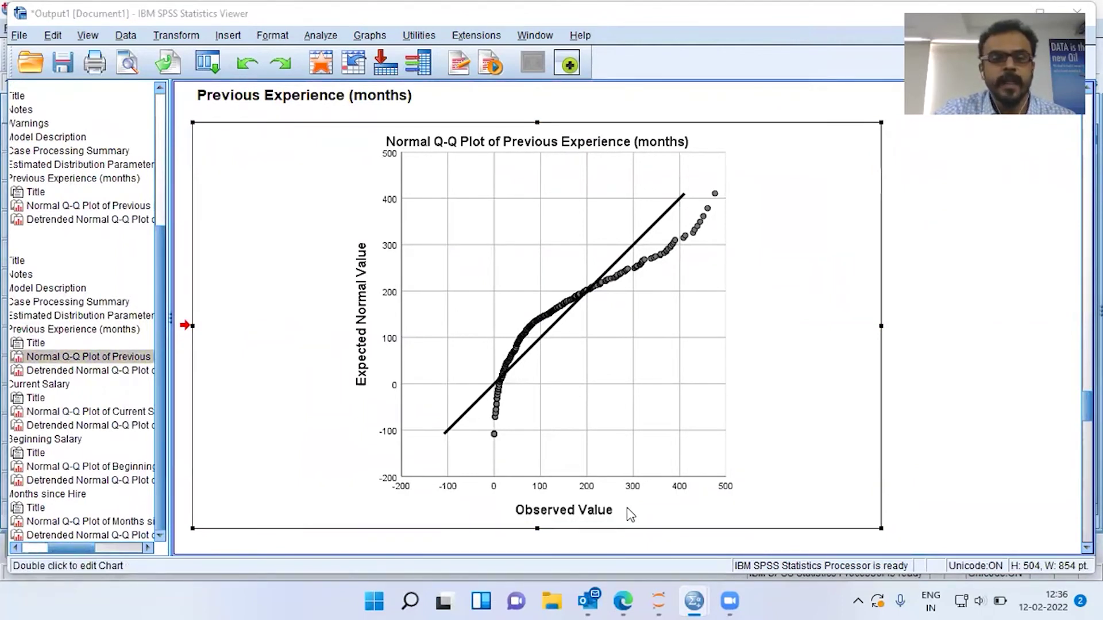
left_click(84, 411)
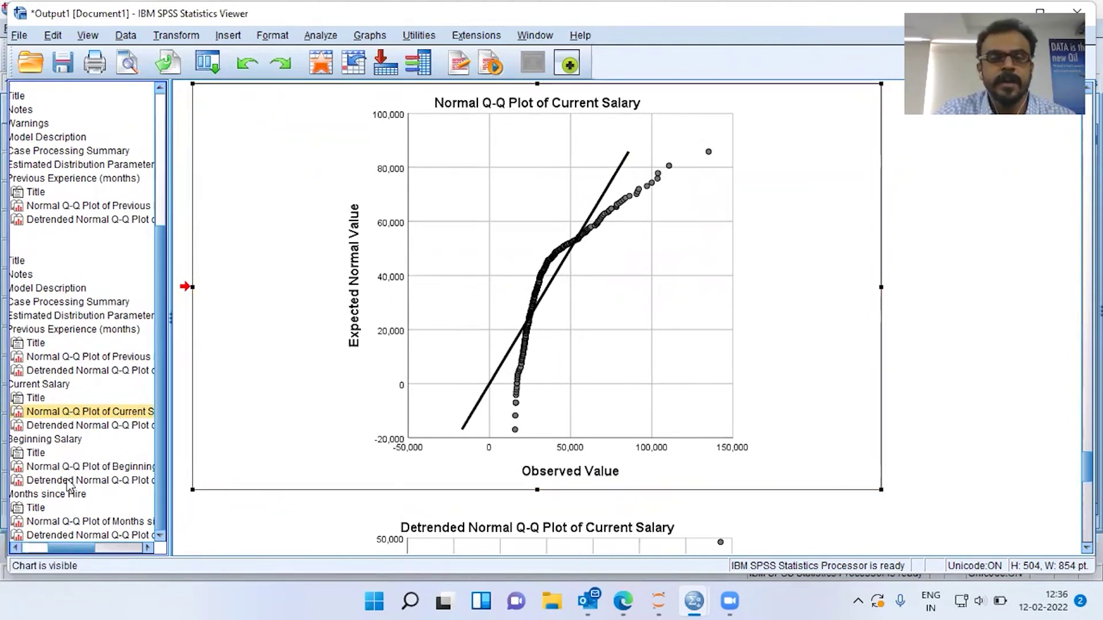
Step: Examine the normal Q-Q plots of Beginning Salary and Months since Hire for deviations from the line
left_click(104, 481)
scroll(394, 411, "up", 3)
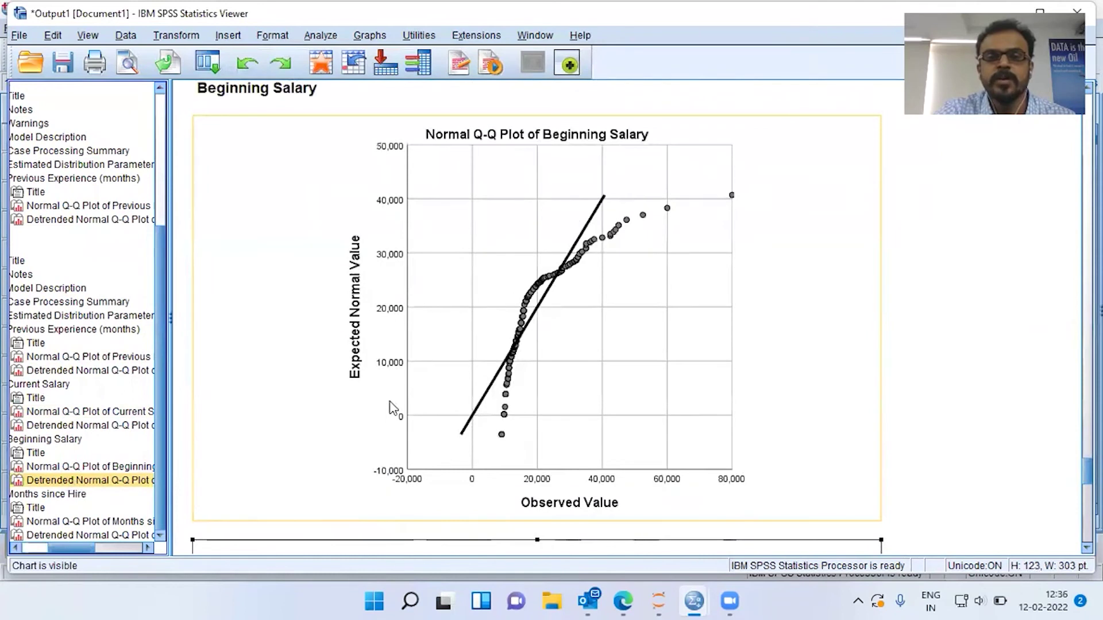
left_click(653, 373)
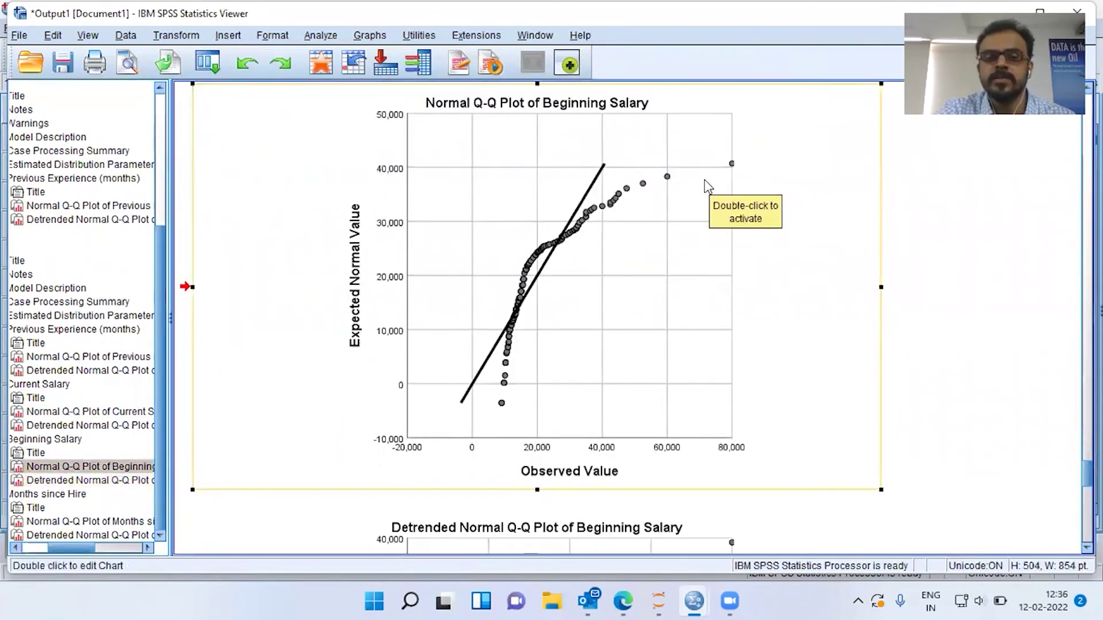
left_click(113, 537)
scroll(480, 456, "up", 5)
scroll(480, 457, "up", 2)
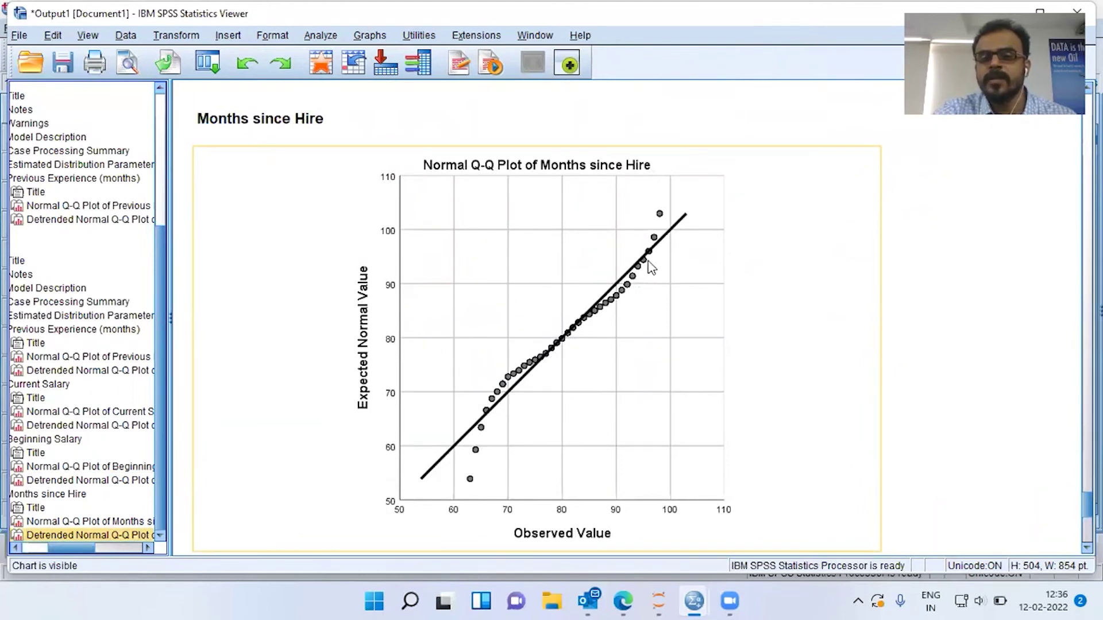
left_click(661, 222)
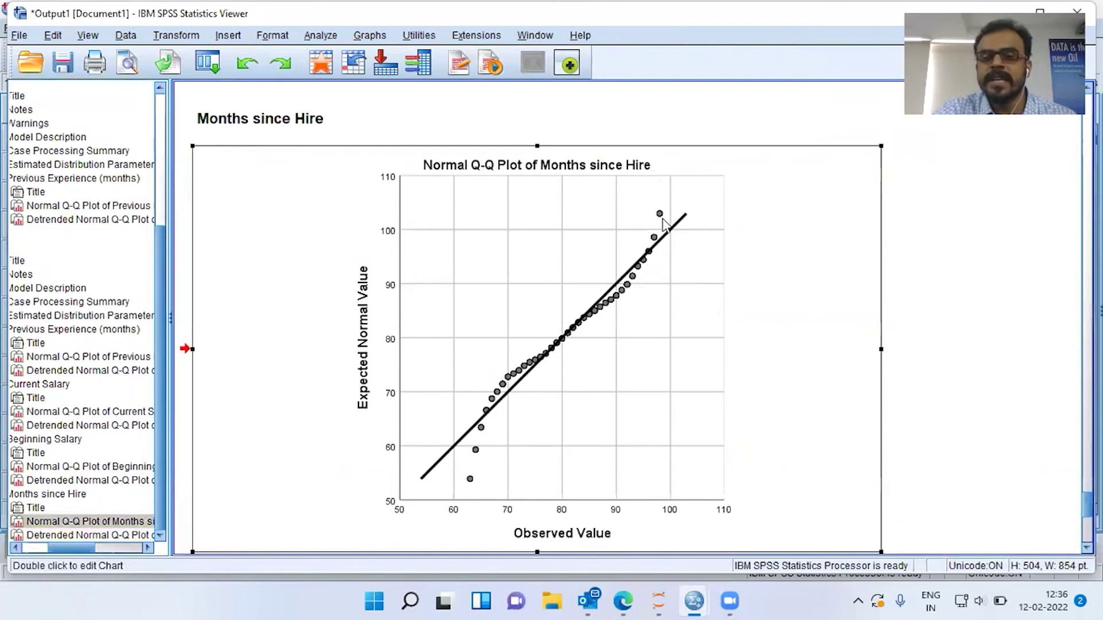